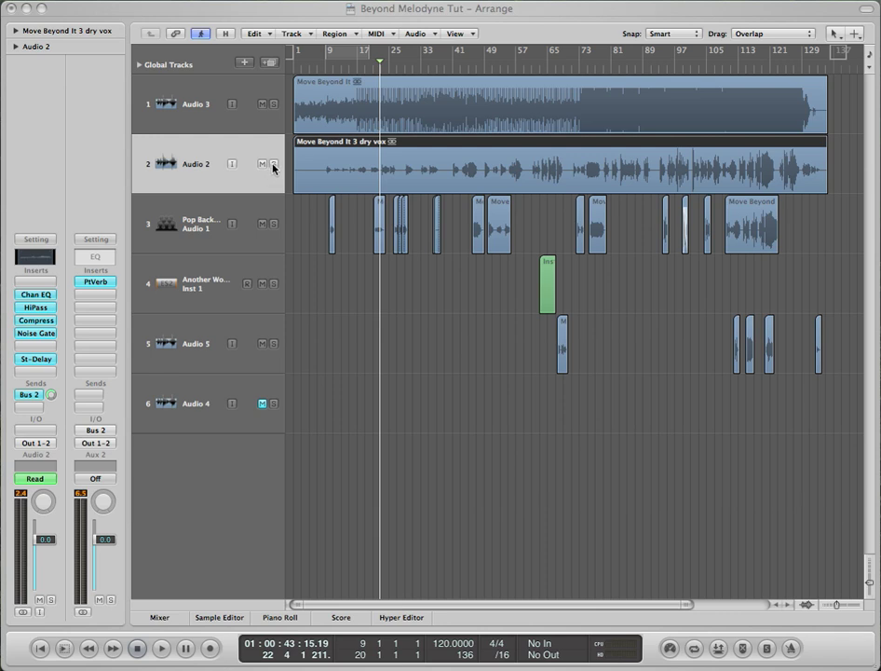
- Bypass Chan EQ, HiPass, Compress, Noise Gate, St-Delay and the Bus 2 send on Audio 2
left_click(36, 295, "alt")
left_click(36, 307, "alt")
left_click(36, 320, "alt")
left_click(36, 333, "alt")
left_click(33, 359, "alt")
left_click(34, 395, "alt")
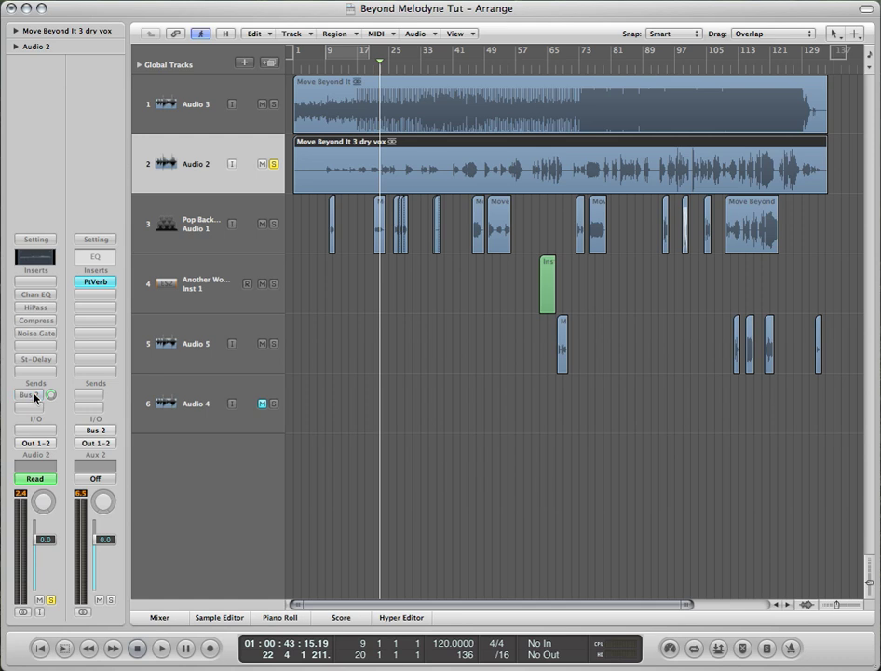
- Insert Celemony Melodyne (Stereo) in an empty slot and move its window lower right
left_click(38, 283)
mouse_move(82, 451)
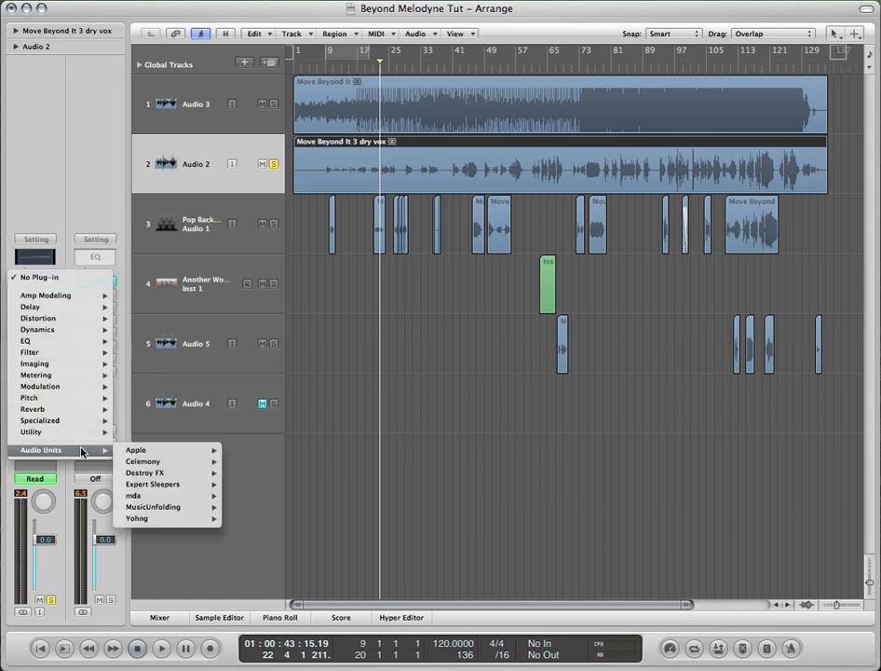
mouse_move(172, 463)
mouse_move(251, 462)
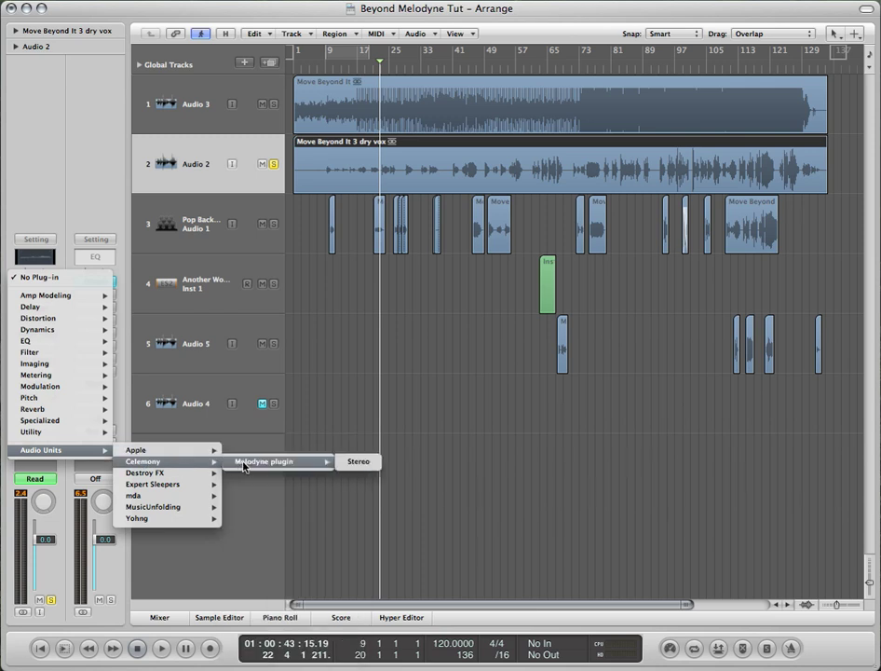
left_click(345, 460)
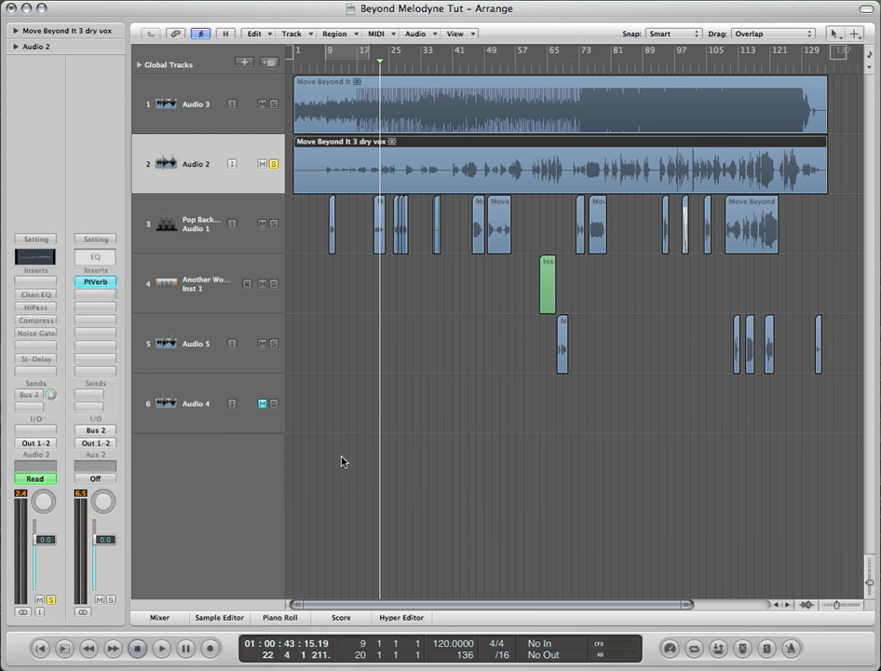
left_click_drag(134, 11, 539, 218)
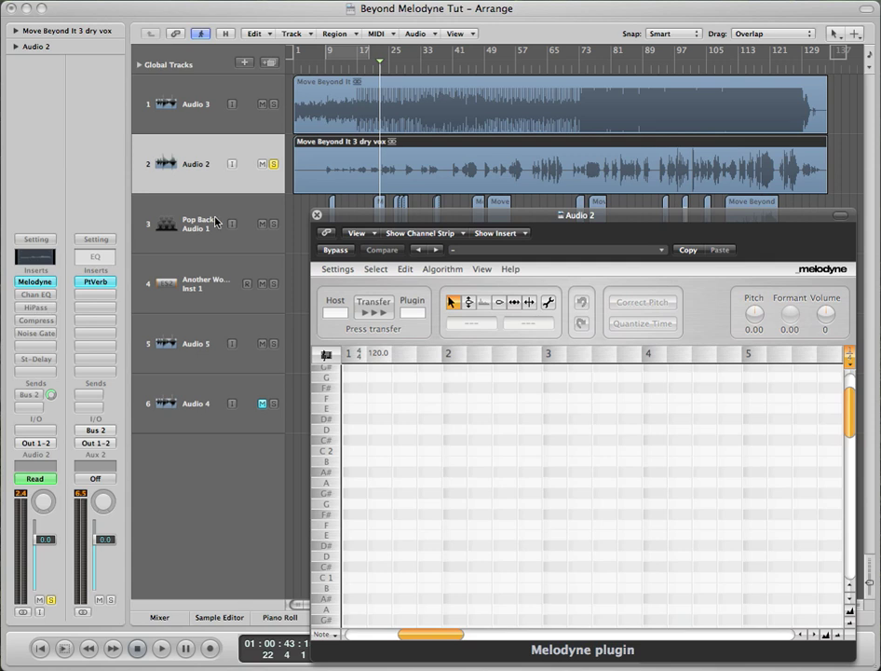
- Play the vocal from bar 9, stop, and put the playhead back just before bar 9
left_click(324, 67)
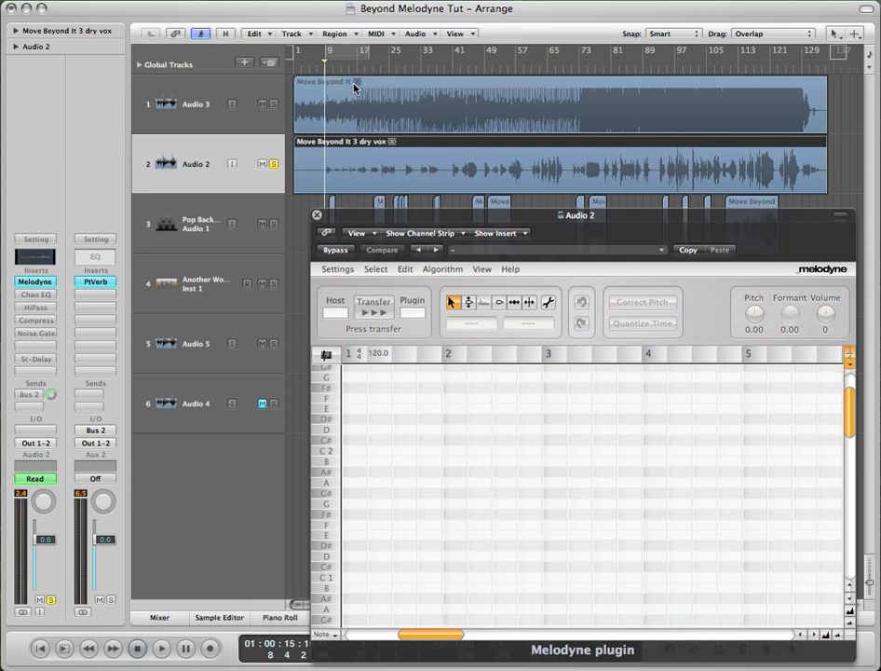
key("space")
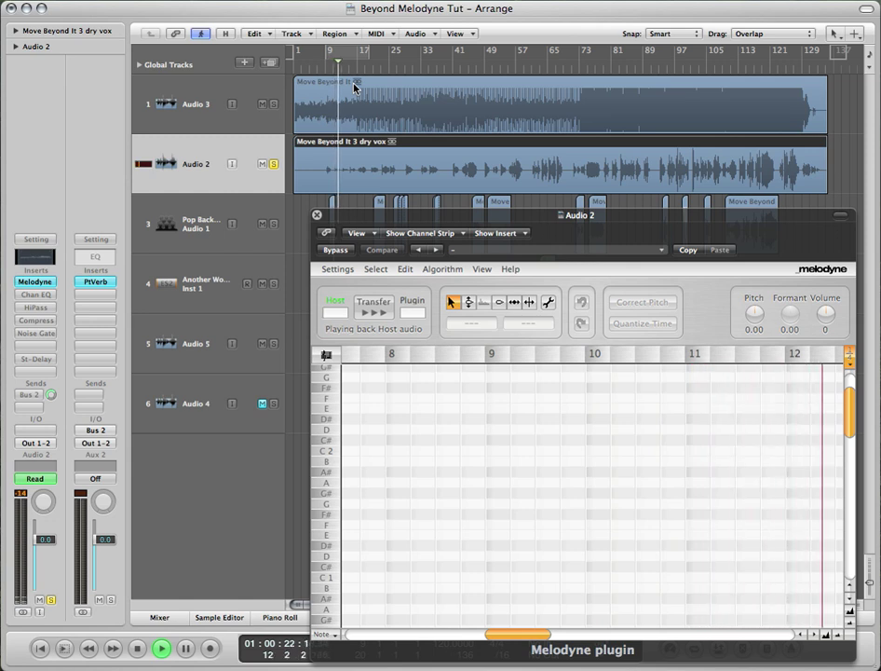
key("space")
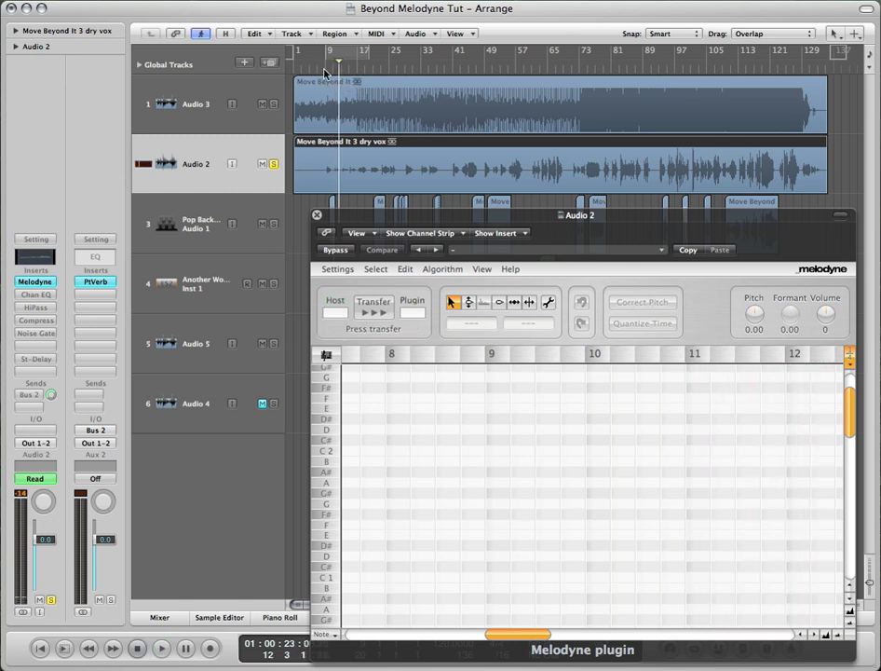
left_click(324, 65)
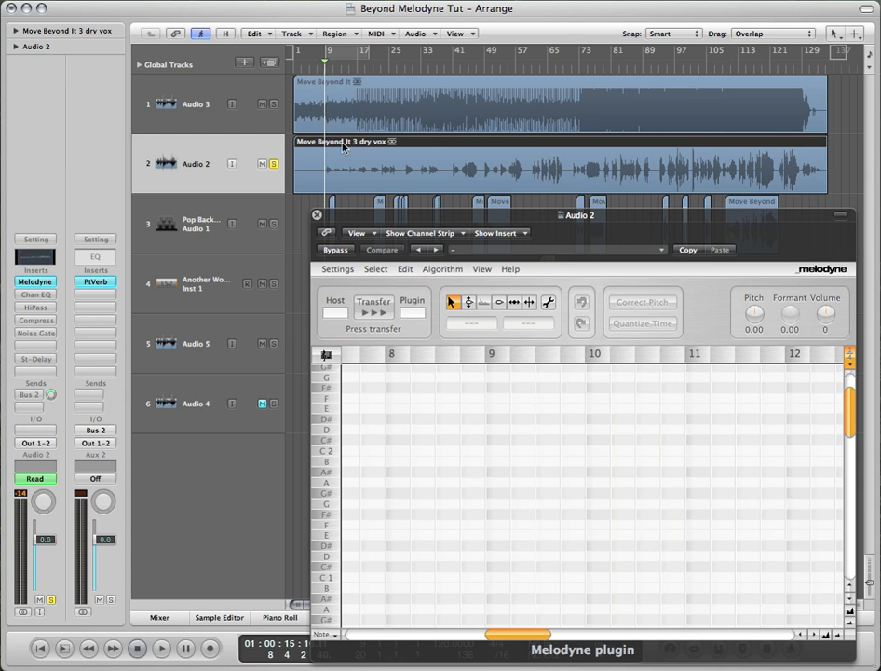
- Arm Melodyne's Transfer, deselect the region, and play from bar 9 to capture the vocal
left_click(379, 315)
left_click(300, 501)
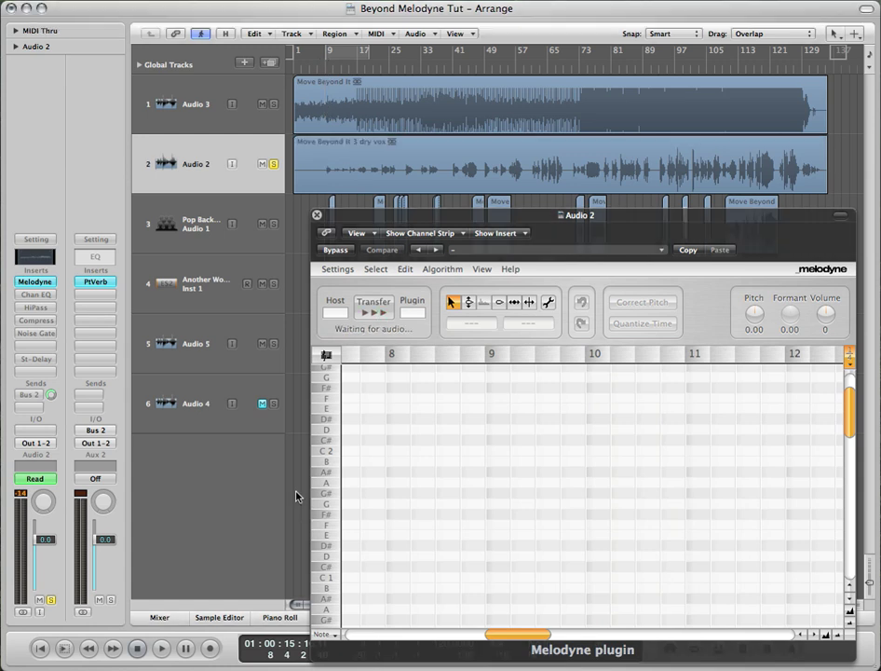
key("space")
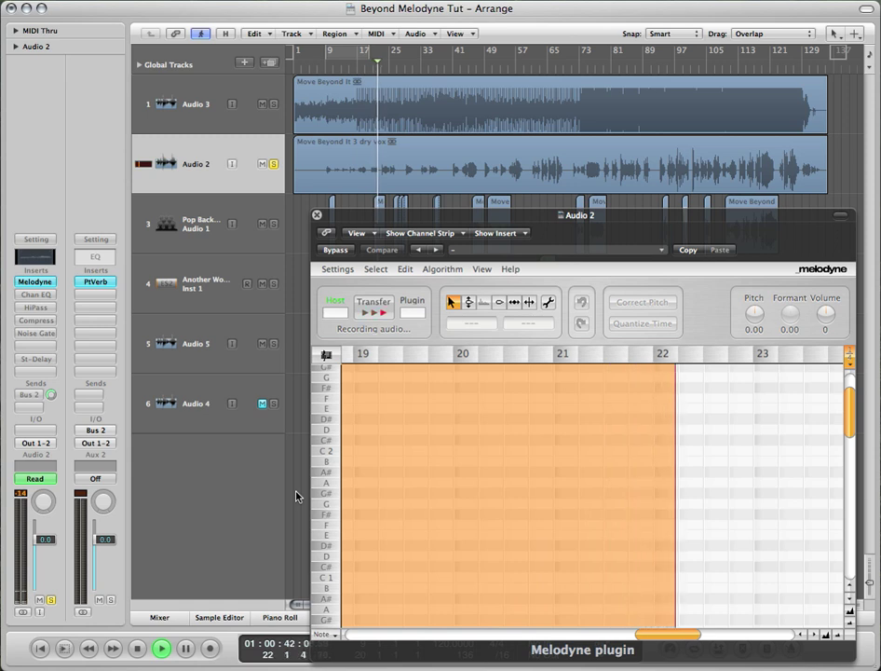
key("space")
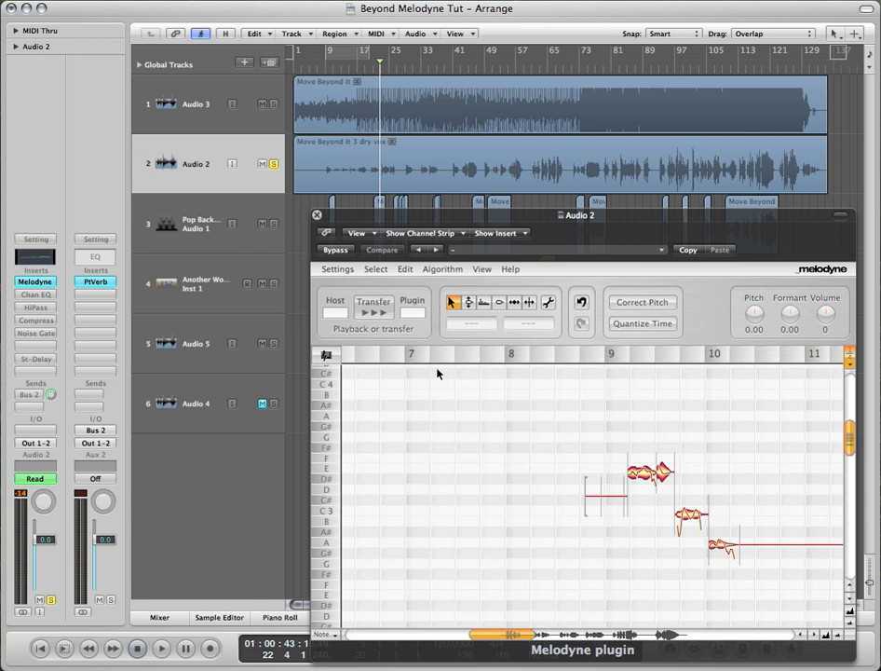
- Browse the detected vocal notes in Melodyne and nudge its window up a little
scroll(517, 462, "right", 5)
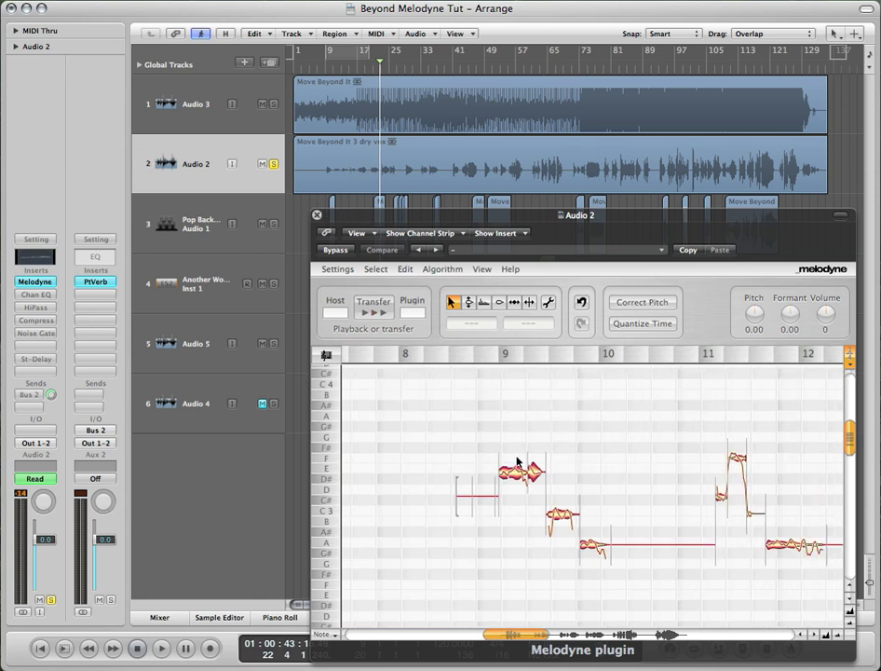
scroll(517, 462, "right", 3)
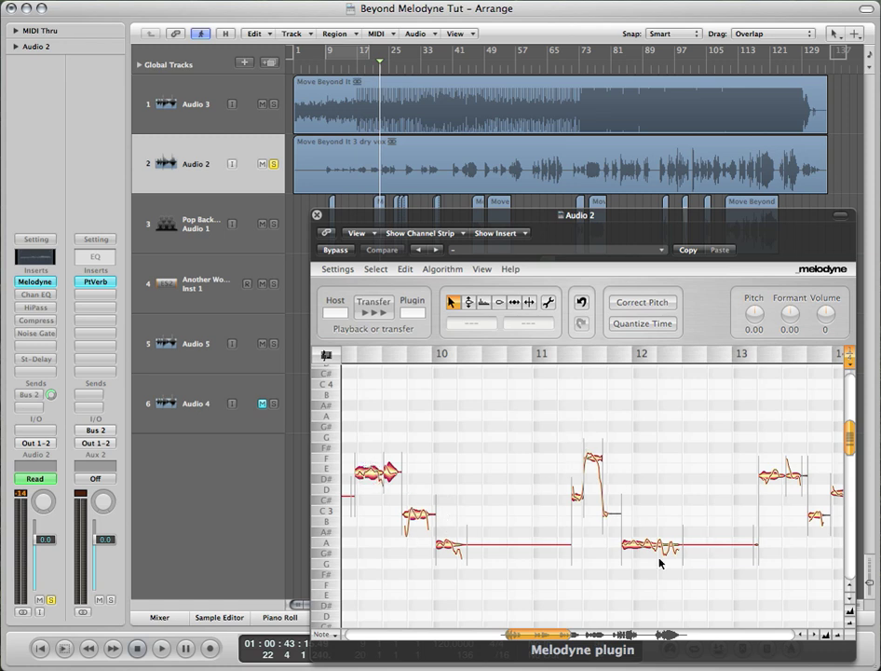
scroll(574, 468, "right", 5)
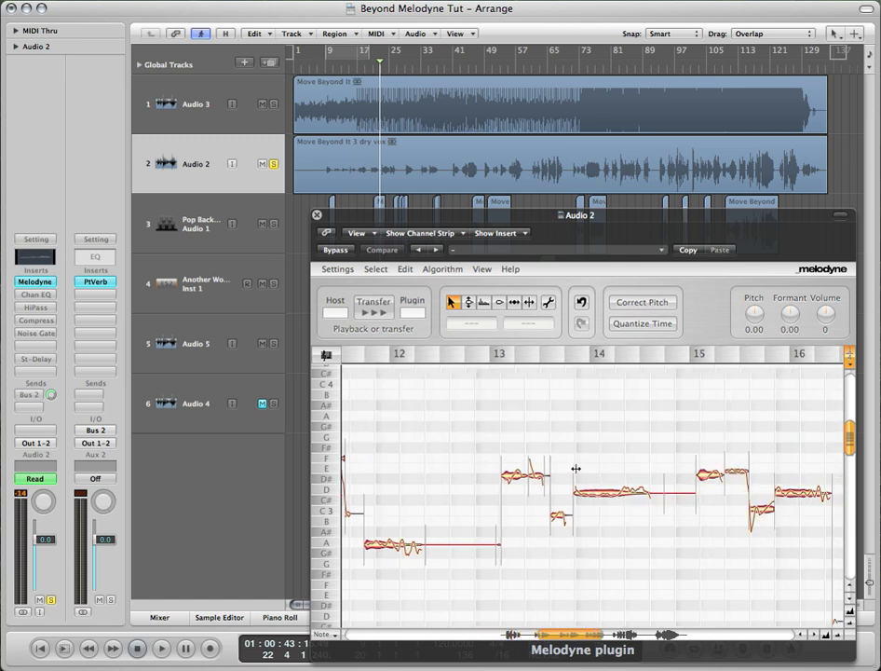
scroll(567, 471, "left", 6)
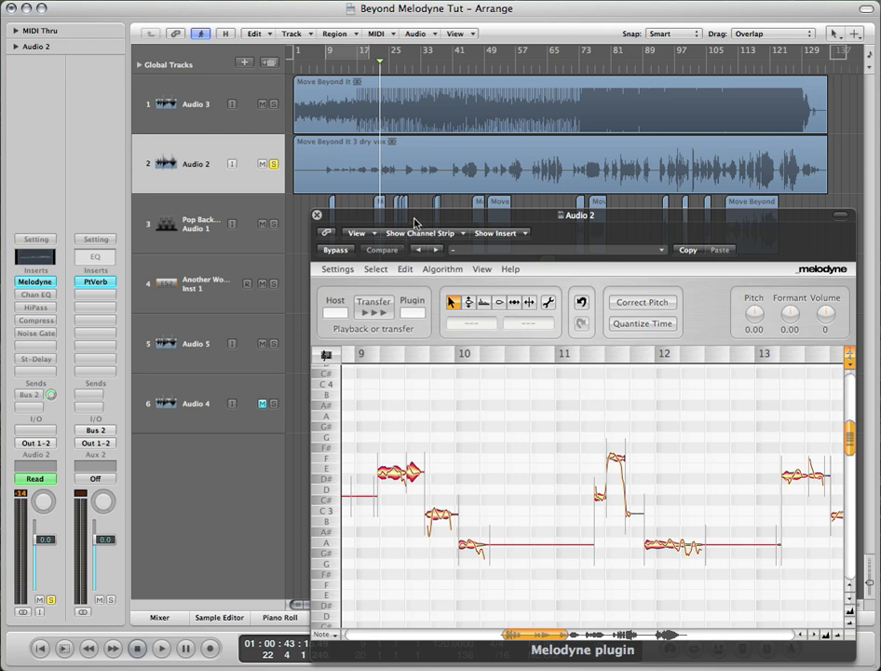
mouse_move(416, 219)
left_mouse_down()
mouse_move(517, 121)
mouse_move(452, 207)
mouse_move(419, 213)
left_mouse_up()
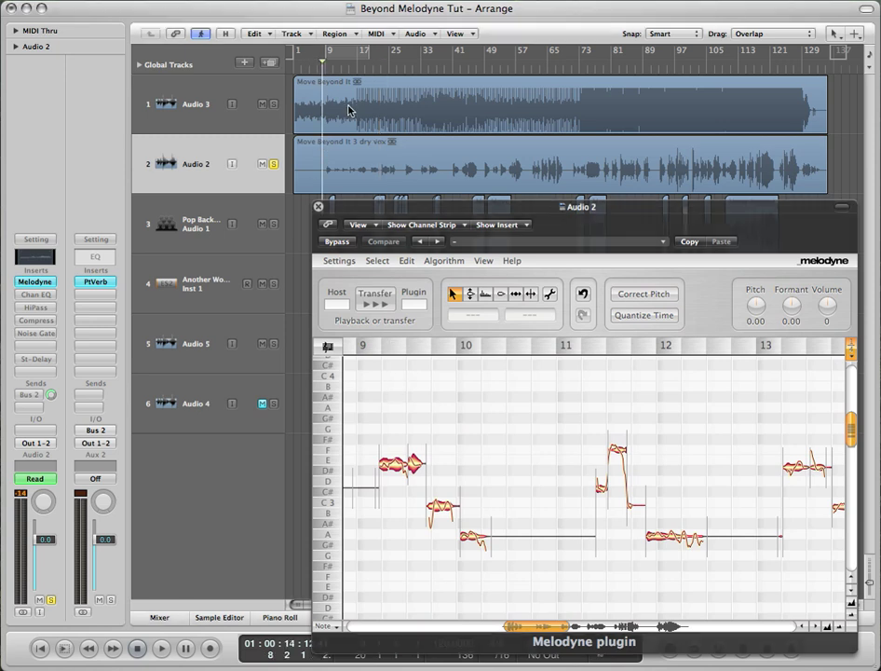
scroll(405, 466, "right", 2)
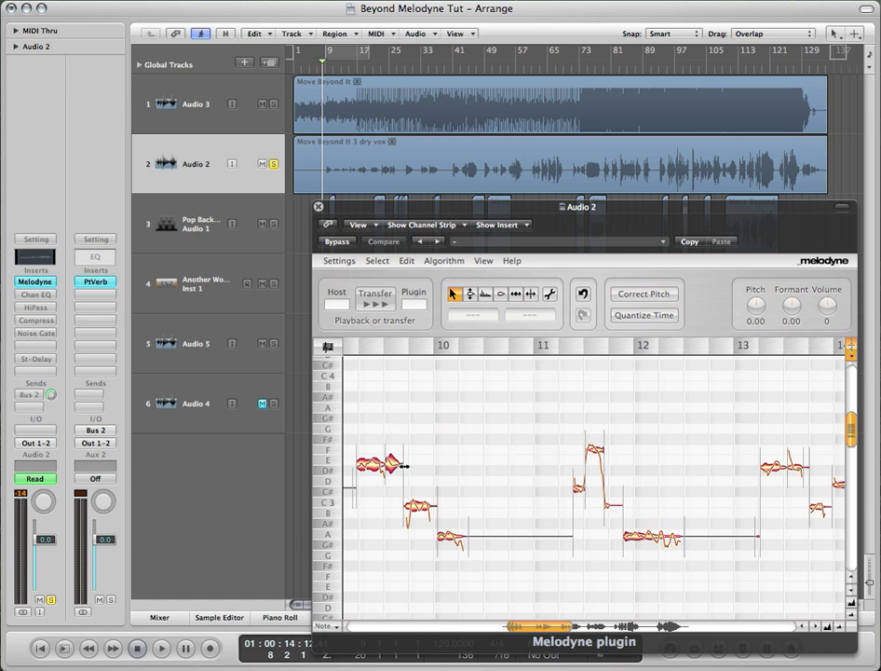
scroll(404, 465, "down", 2)
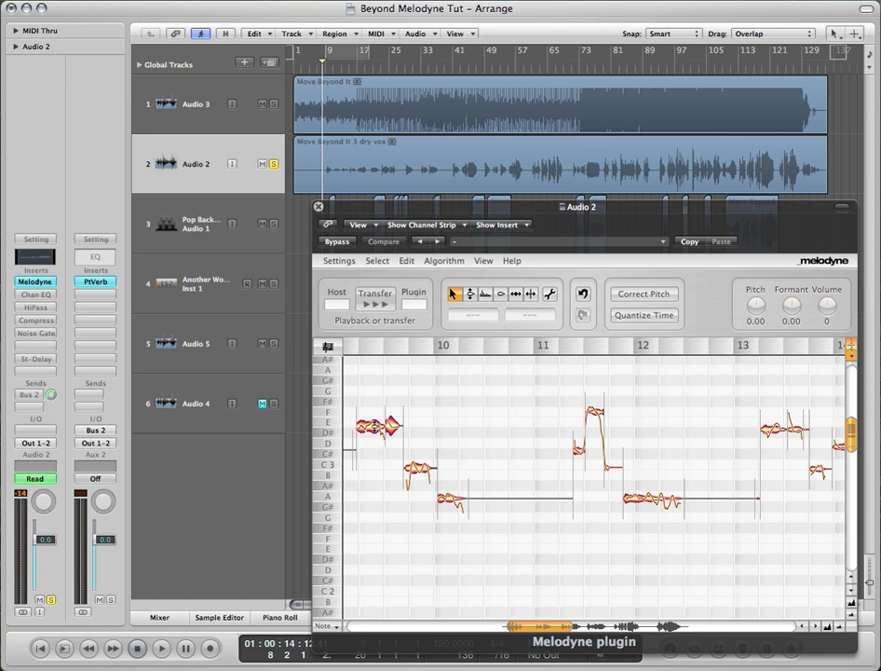
- Set Melodyne's note snap to No Note Snap and check the E note's pitch
left_click(374, 428)
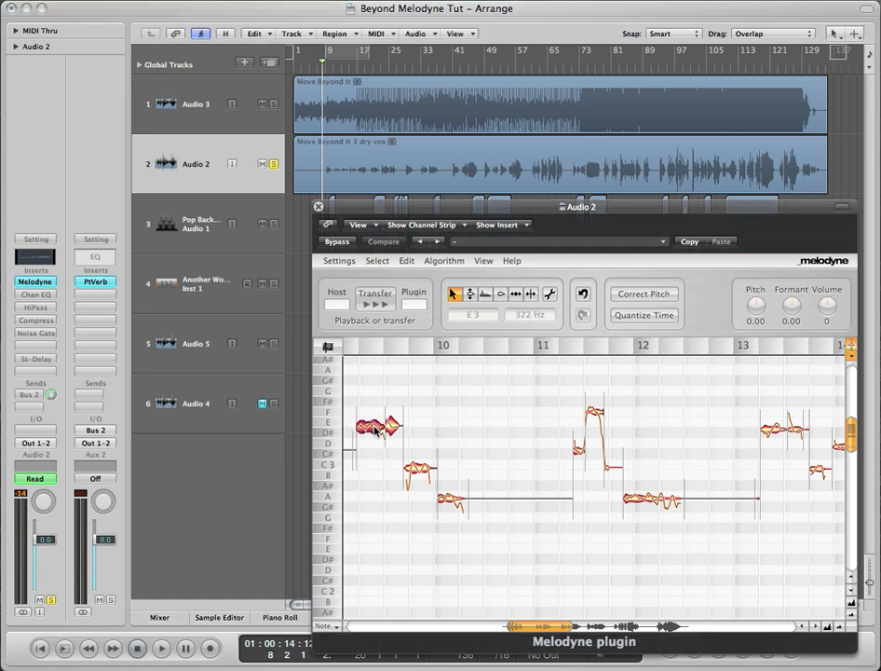
left_click(329, 628)
left_click(340, 637)
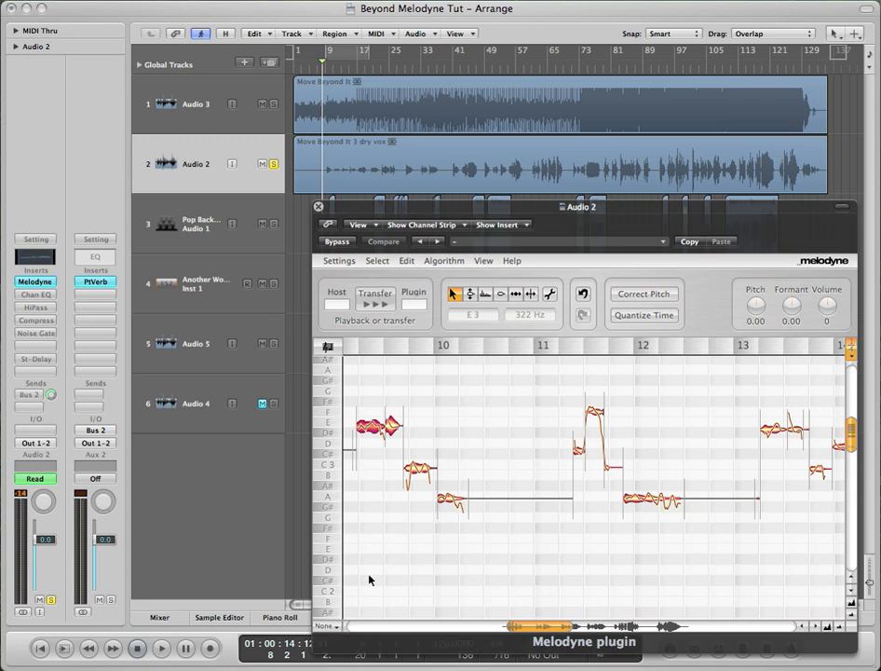
left_click(361, 476)
left_click(371, 426)
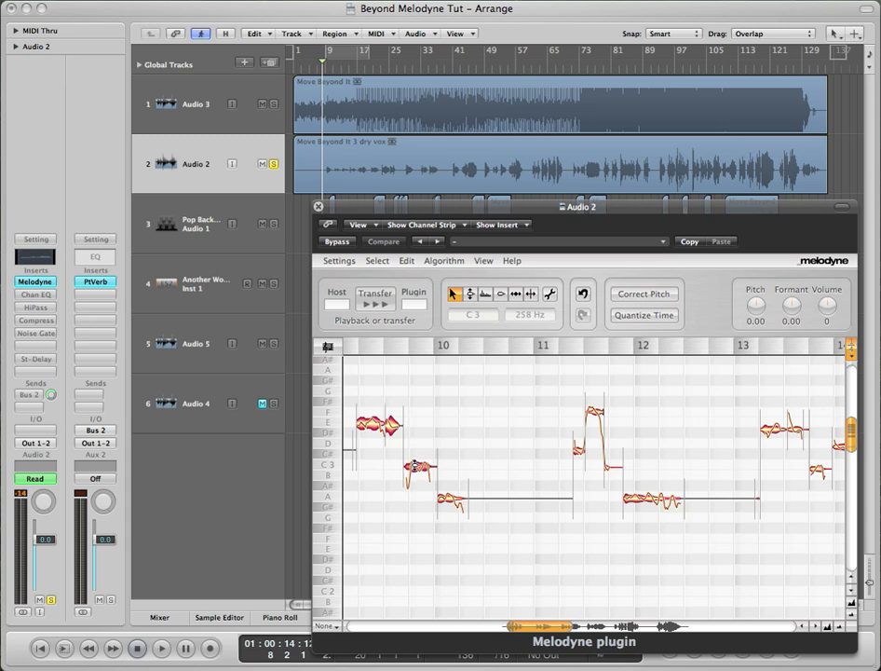
left_click(473, 445)
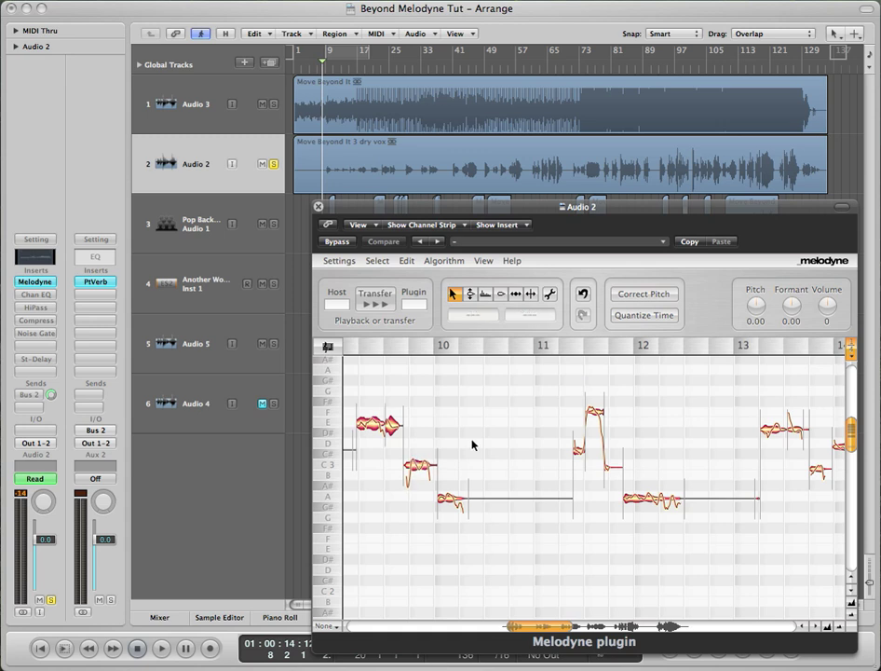
- Try Correct Pitch with Center at 93 %, then cancel without applying
left_click(644, 294)
mouse_move(667, 301)
left_mouse_down()
mouse_move(600, 300)
mouse_move(674, 302)
left_mouse_up()
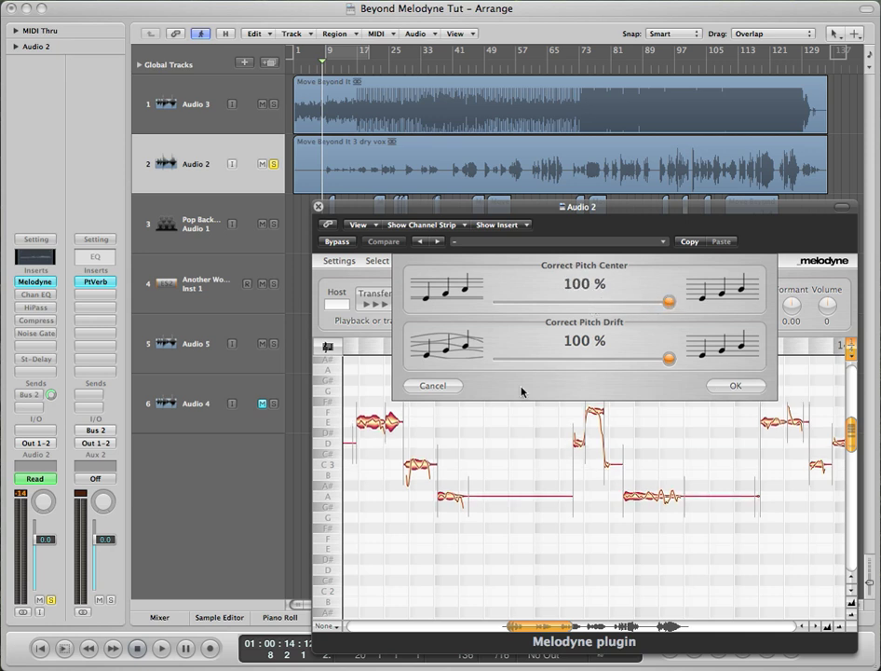
left_click(434, 386)
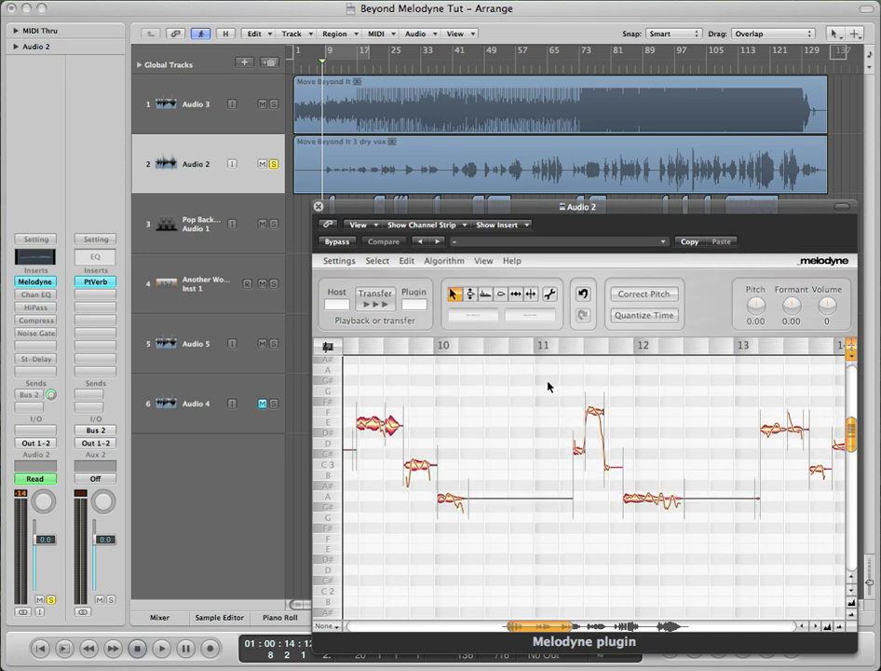
scroll(395, 451, "right", 5)
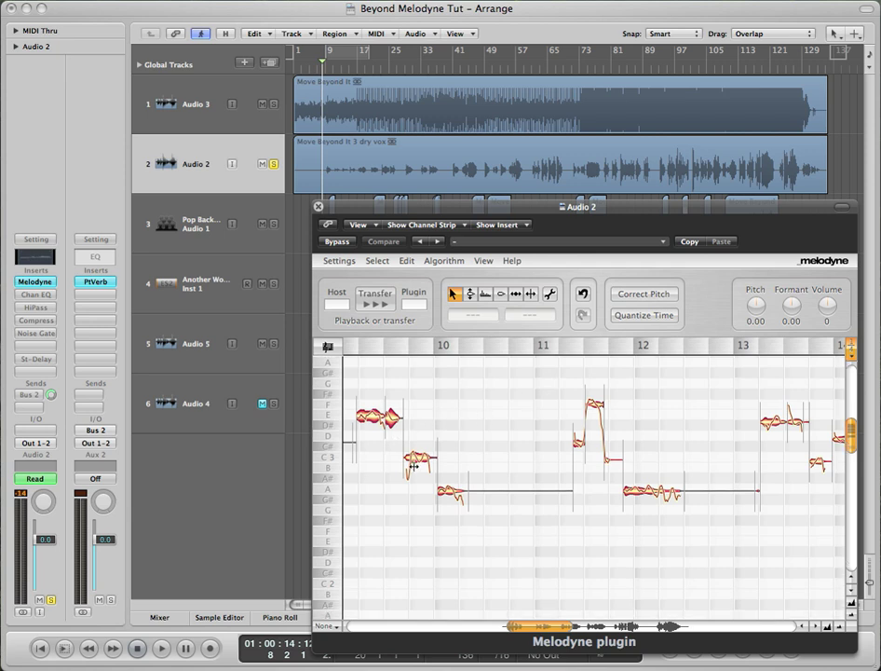
left_click(525, 423)
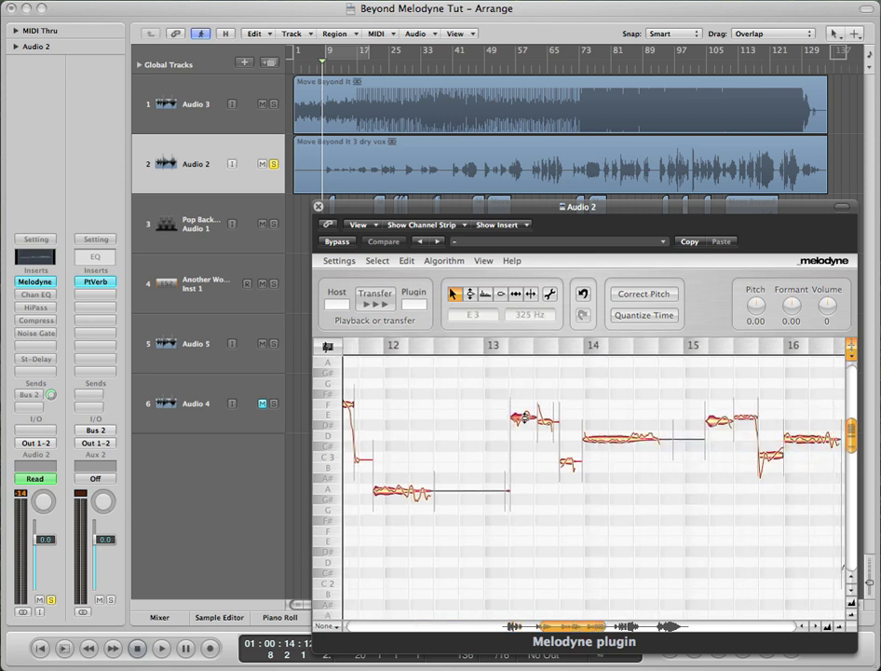
double_click(325, 70)
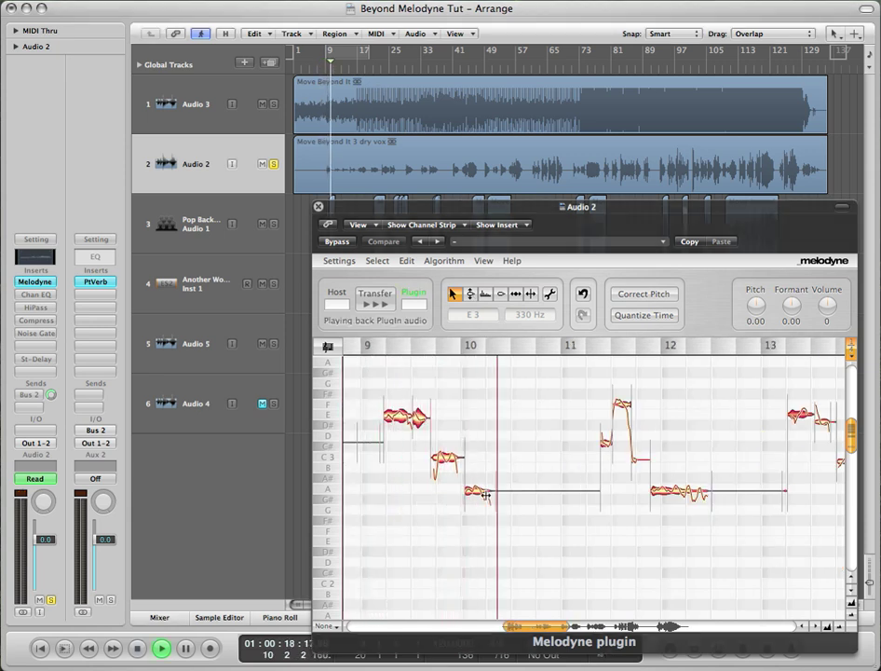
key("space")
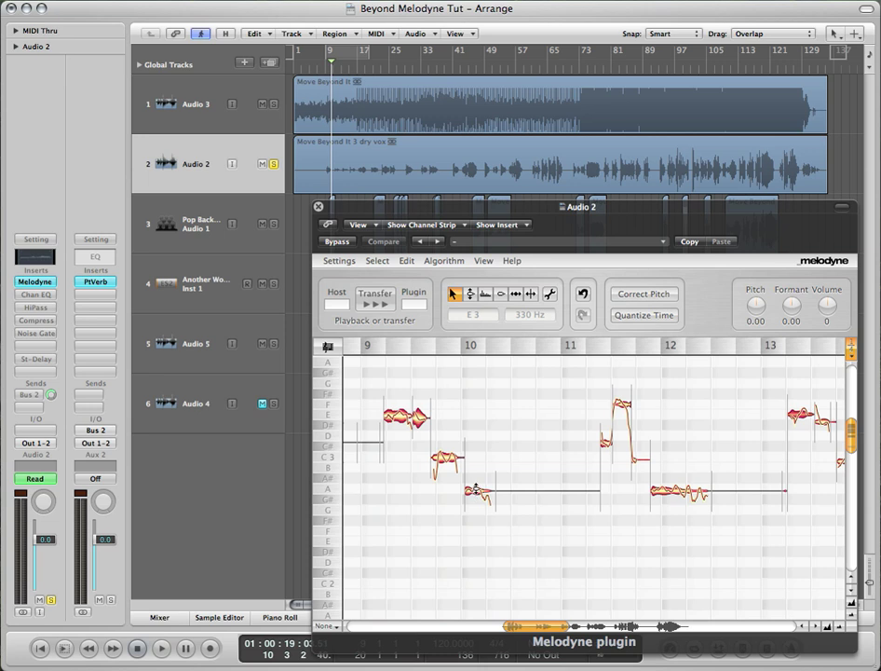
left_click_drag(476, 489, 474, 455)
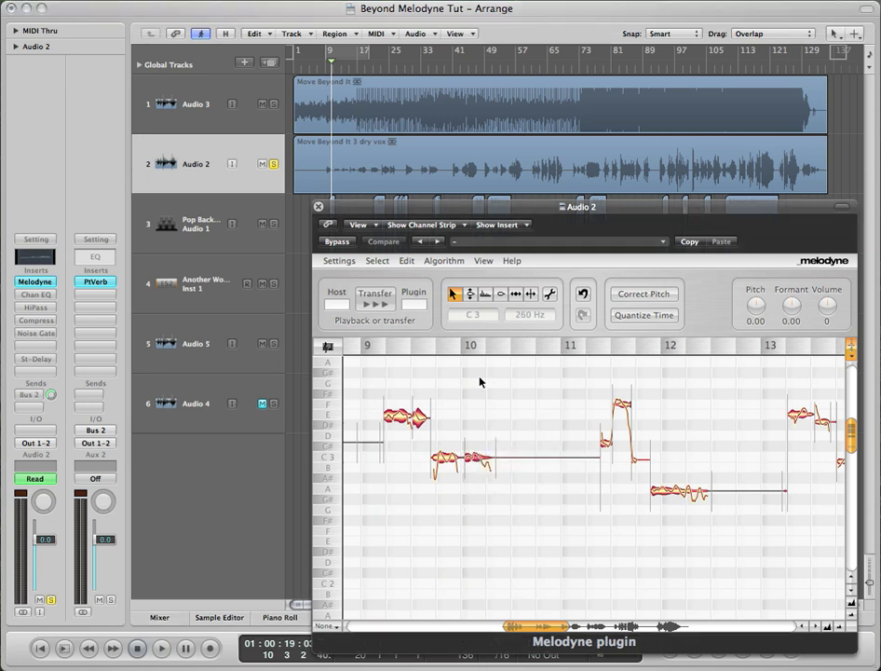
double_click(326, 69)
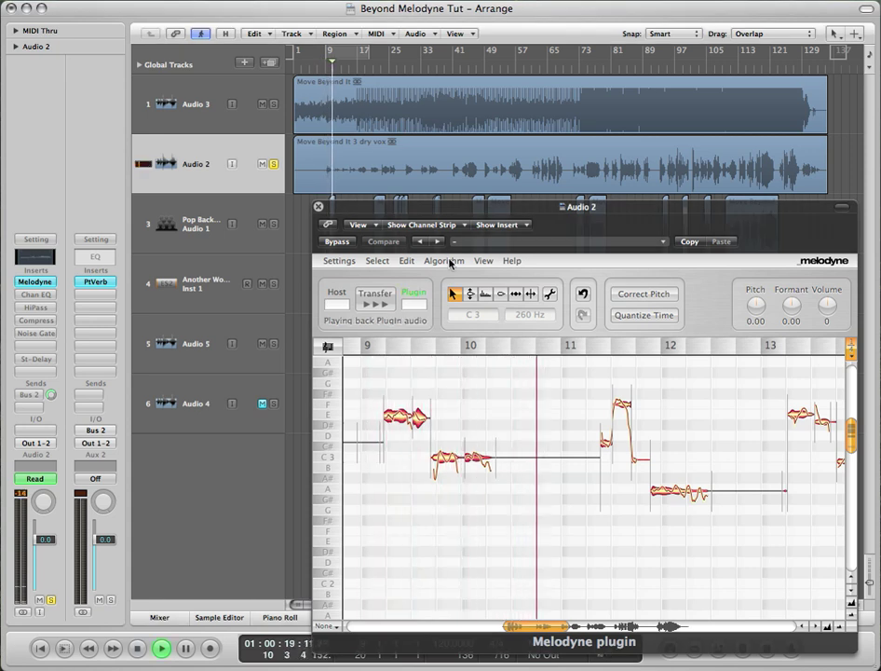
key("space")
left_click(410, 261)
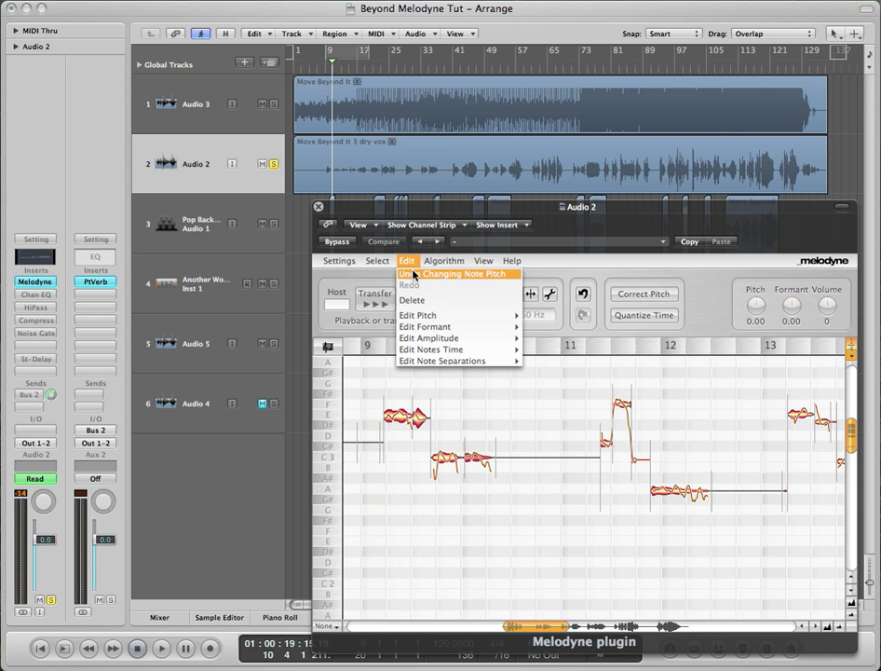
left_click(414, 274)
scroll(529, 534, "right", 2)
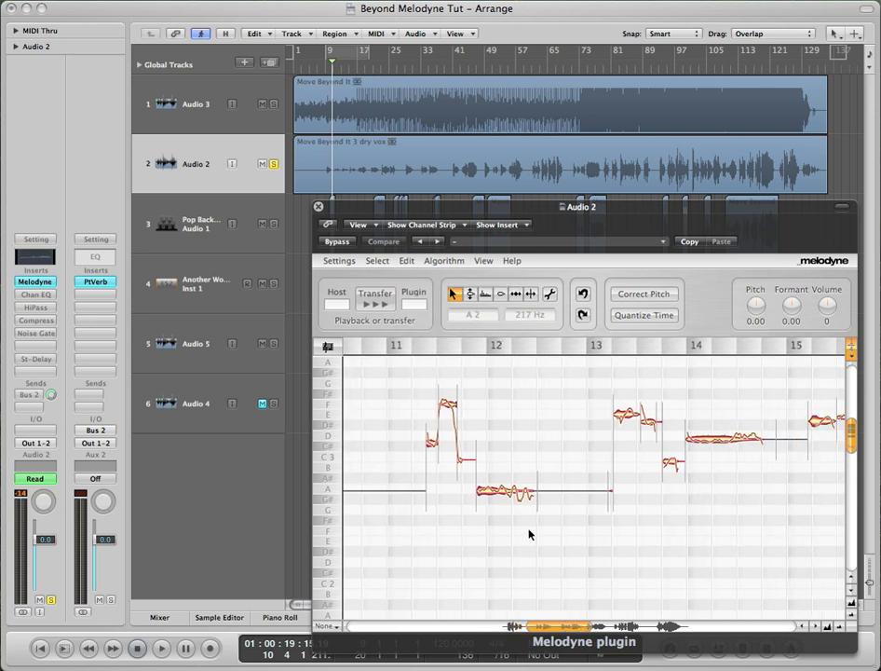
left_click(430, 441)
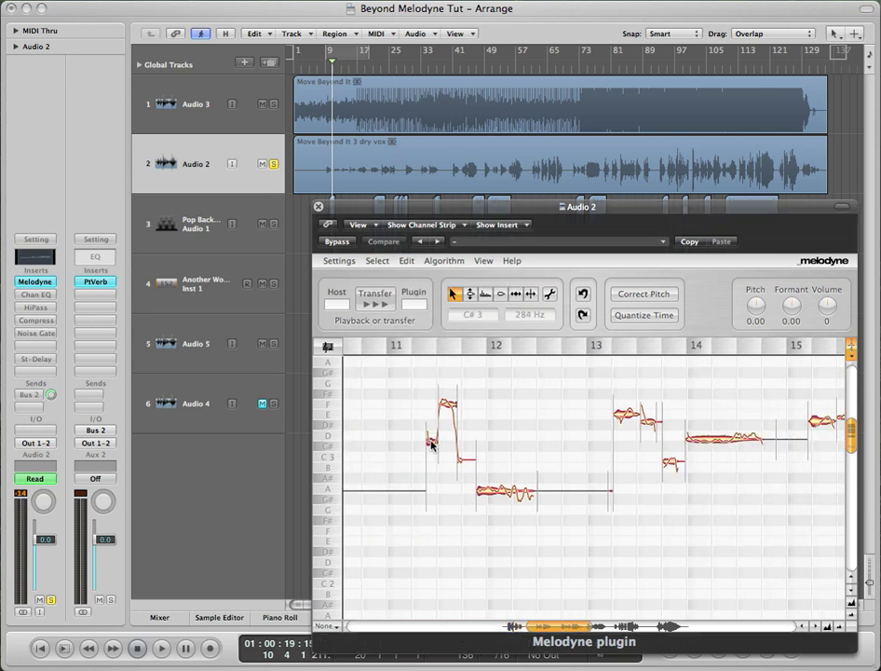
left_click(496, 493)
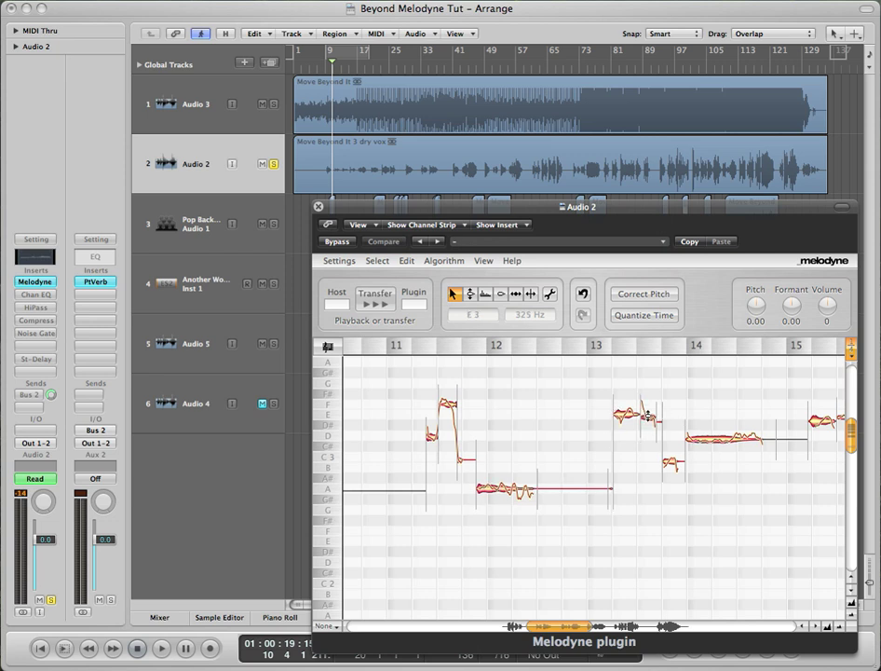
scroll(652, 429, "right", 10)
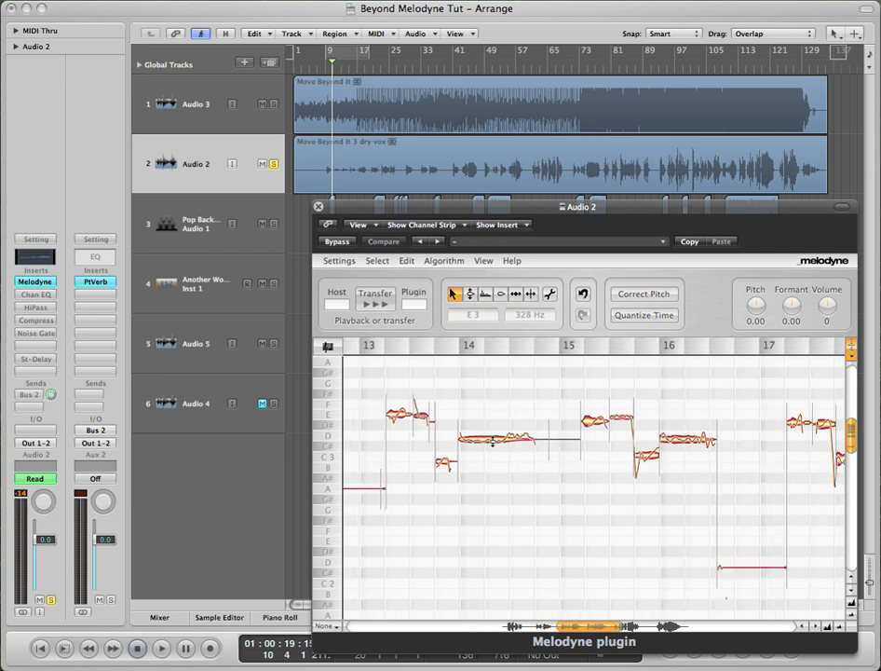
left_click(491, 439)
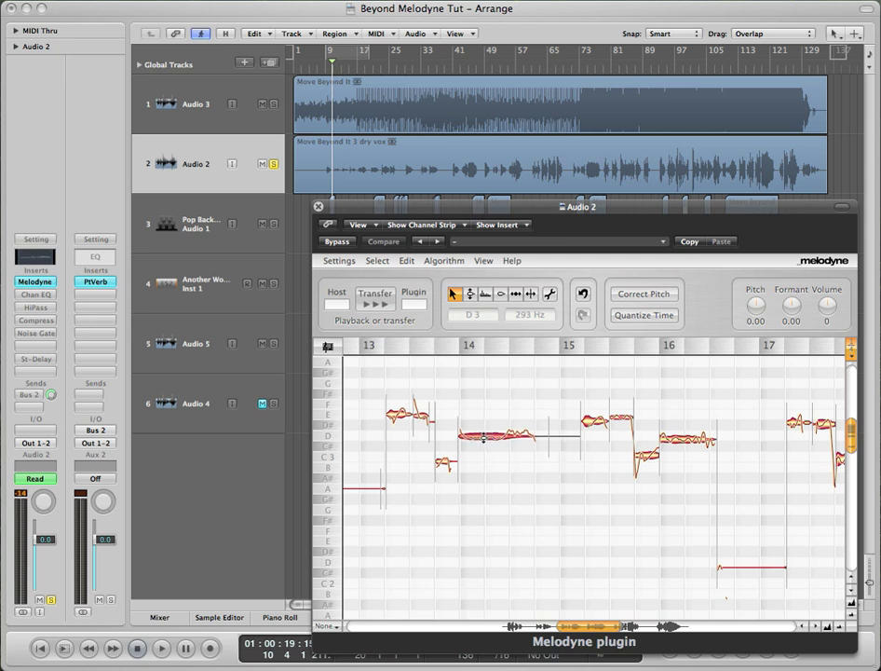
left_click(533, 296)
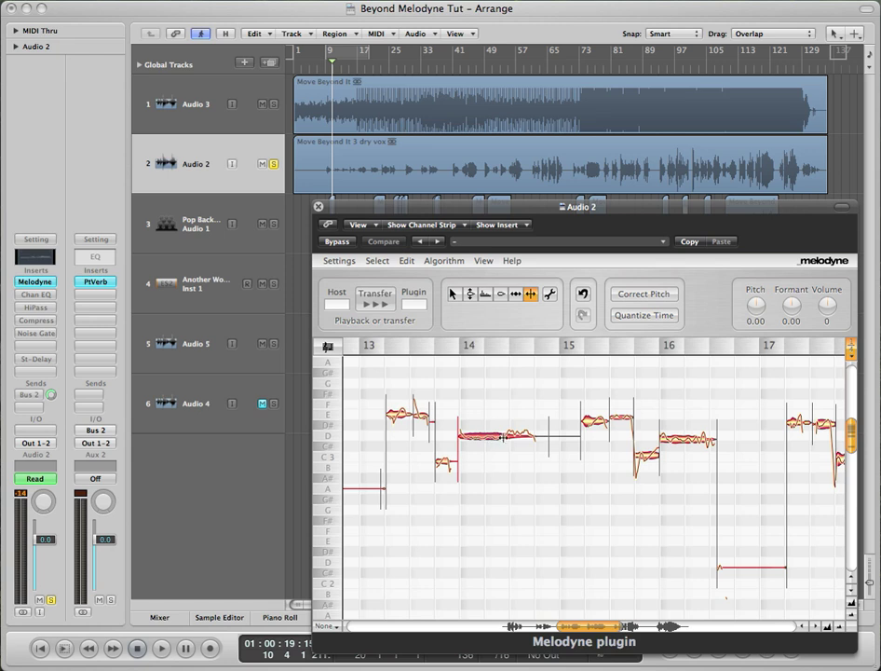
left_click(453, 294)
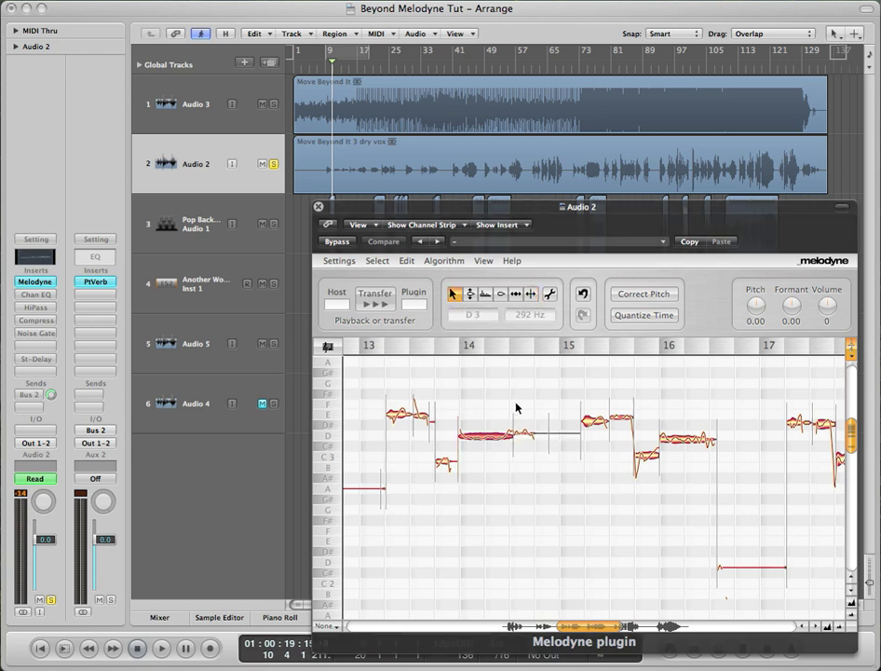
left_click_drag(523, 435, 526, 417)
double_click(343, 68)
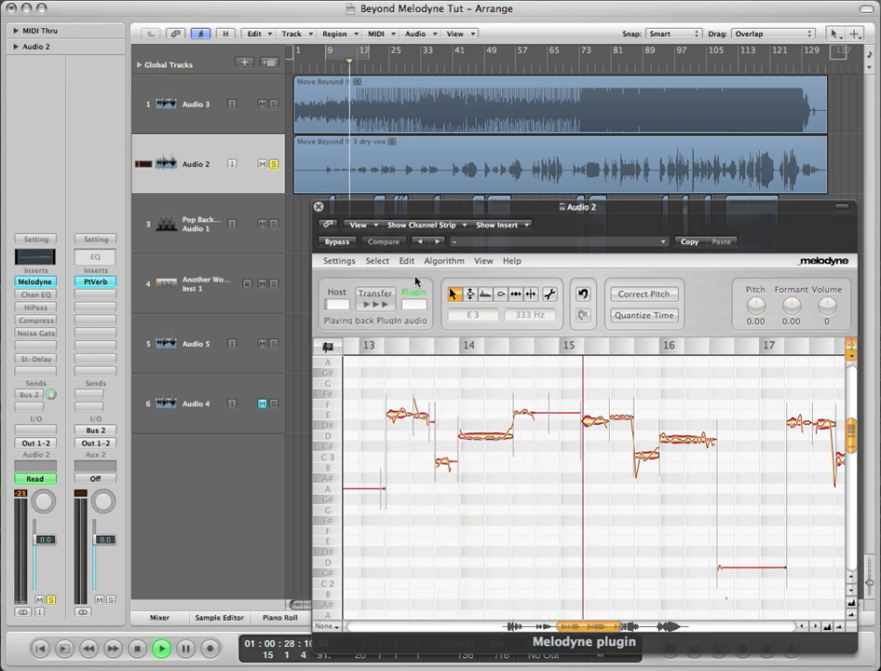
key("space")
left_click(406, 261)
left_click(407, 273)
left_click(406, 262)
left_click(410, 277)
scroll(632, 463, "right", 3)
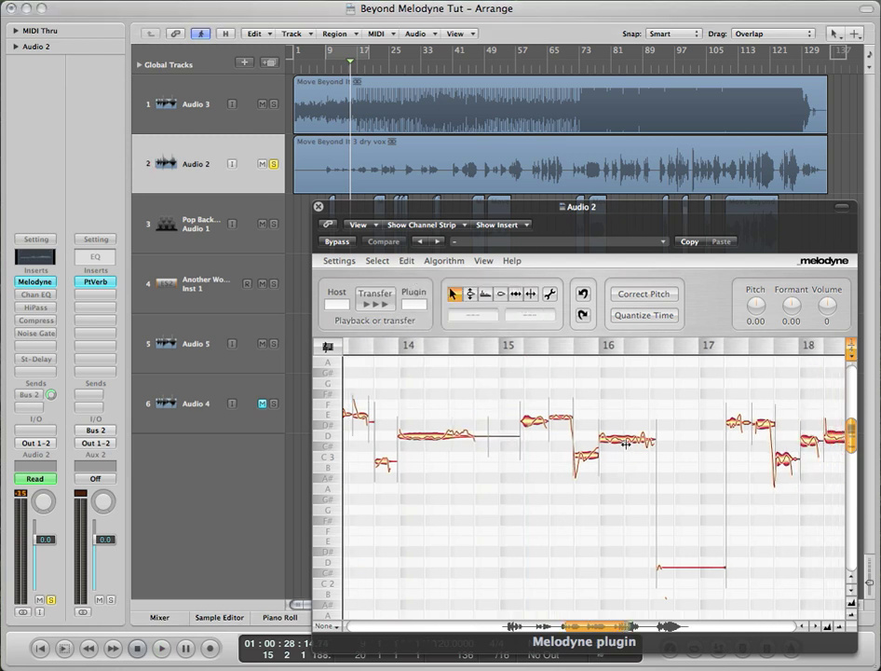
left_click(629, 440)
scroll(624, 453, "right", 1)
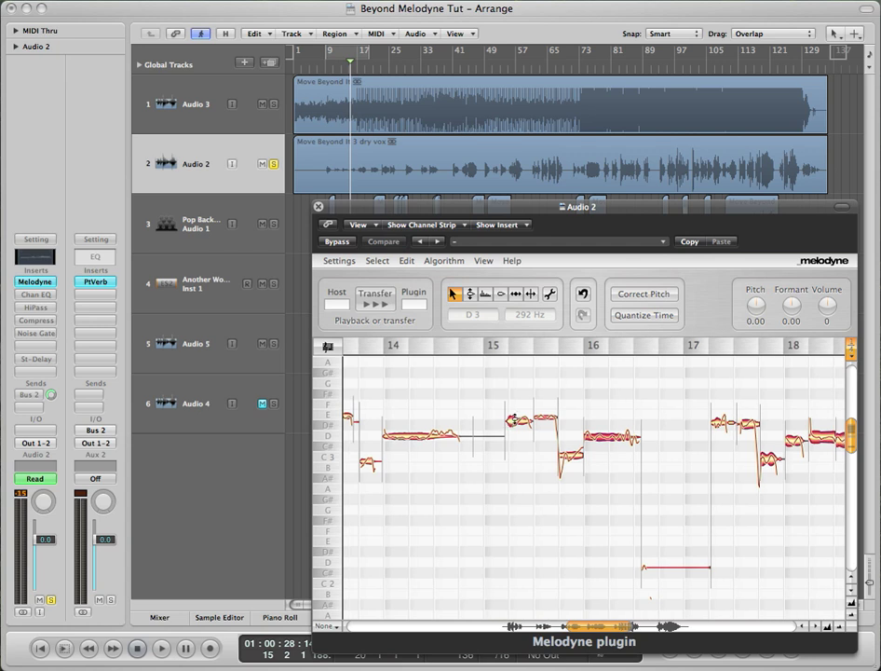
left_click(515, 417)
scroll(462, 478, "left", 8)
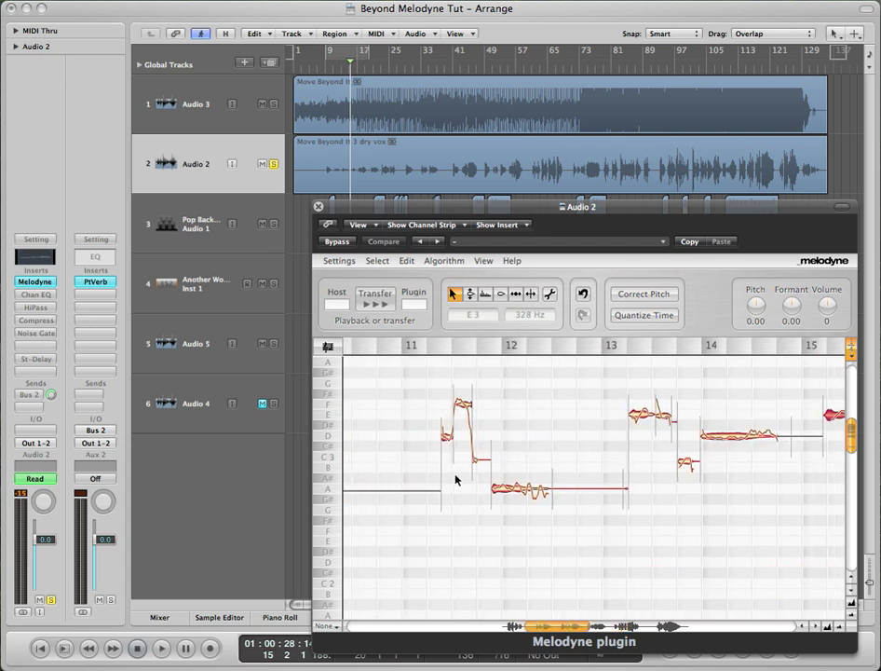
scroll(455, 479, "left", 4)
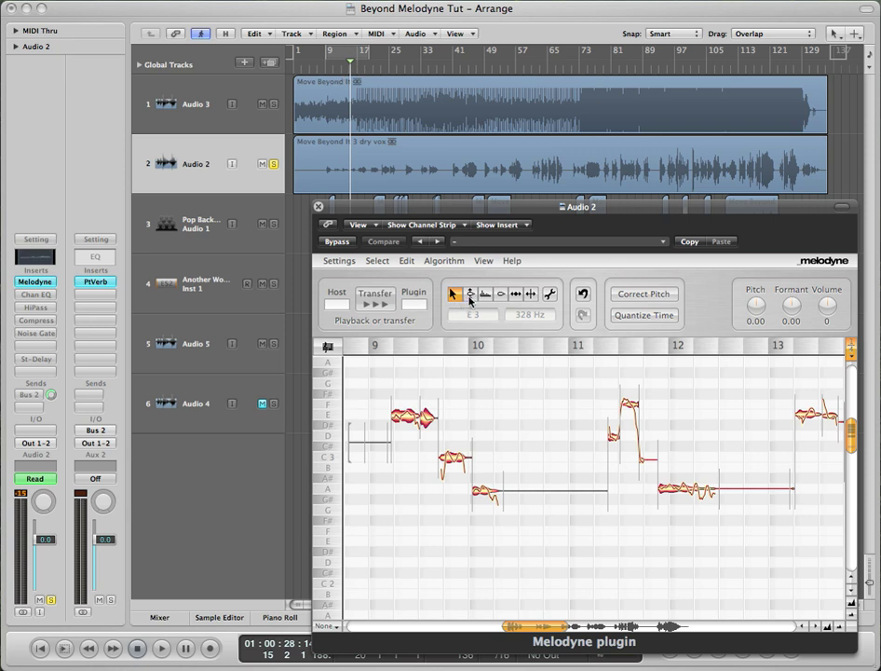
- Switch to pitch modulation editing and reduce the A note's vibrato to 46.1 %, auditioning from bar 9
left_click(470, 295)
mouse_move(471, 296)
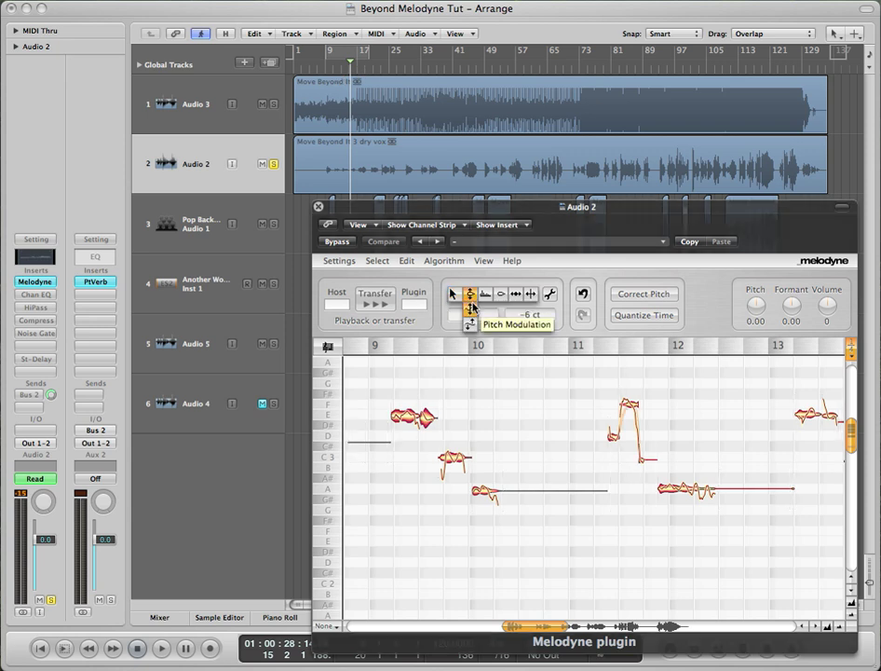
left_click(471, 311)
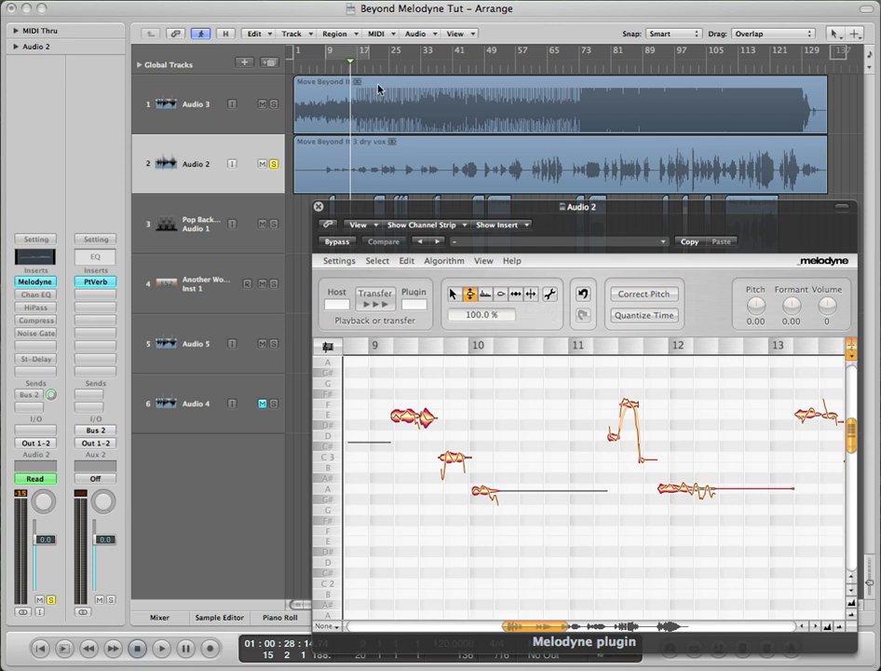
double_click(326, 71)
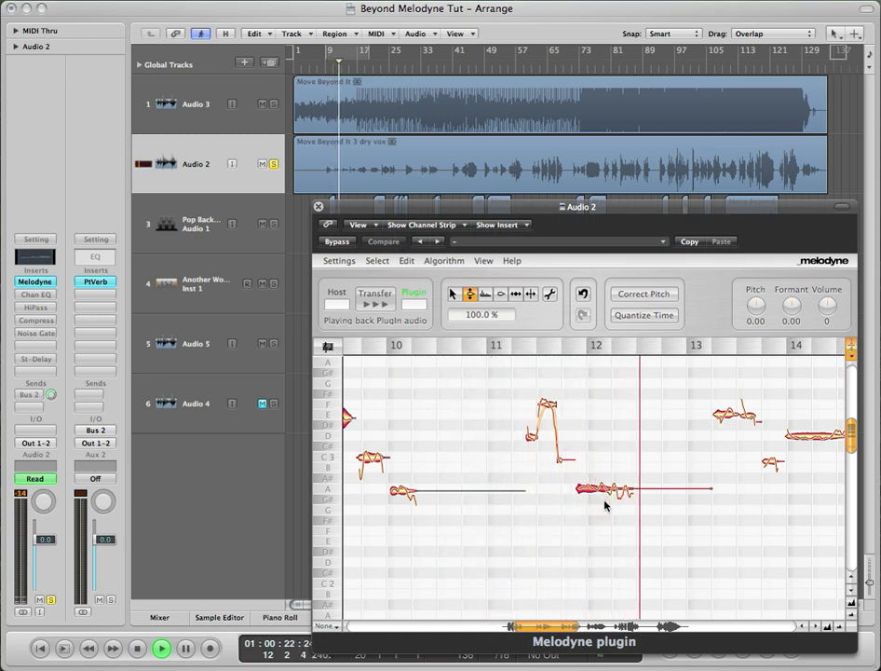
key("space")
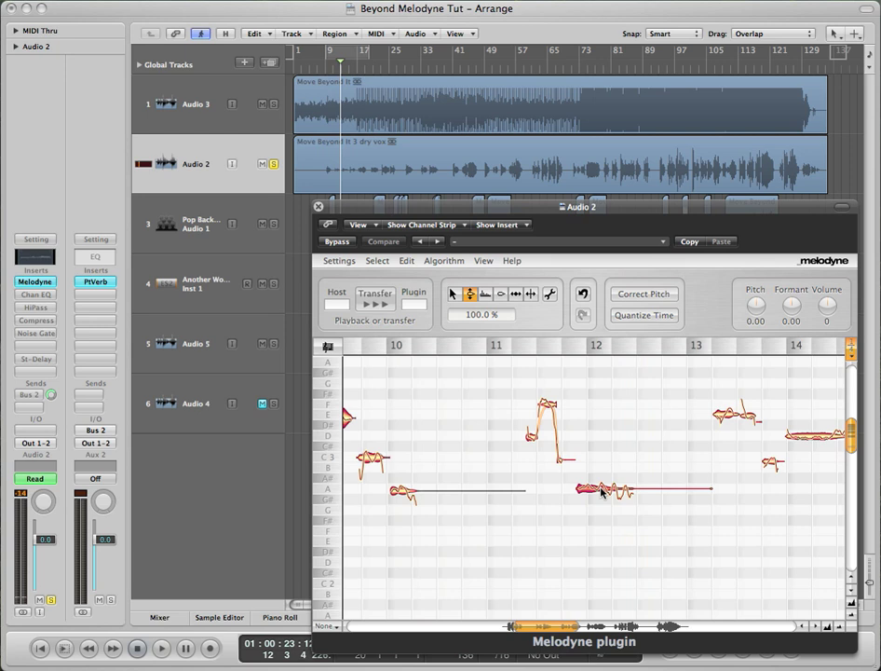
left_click_drag(601, 494, 601, 503)
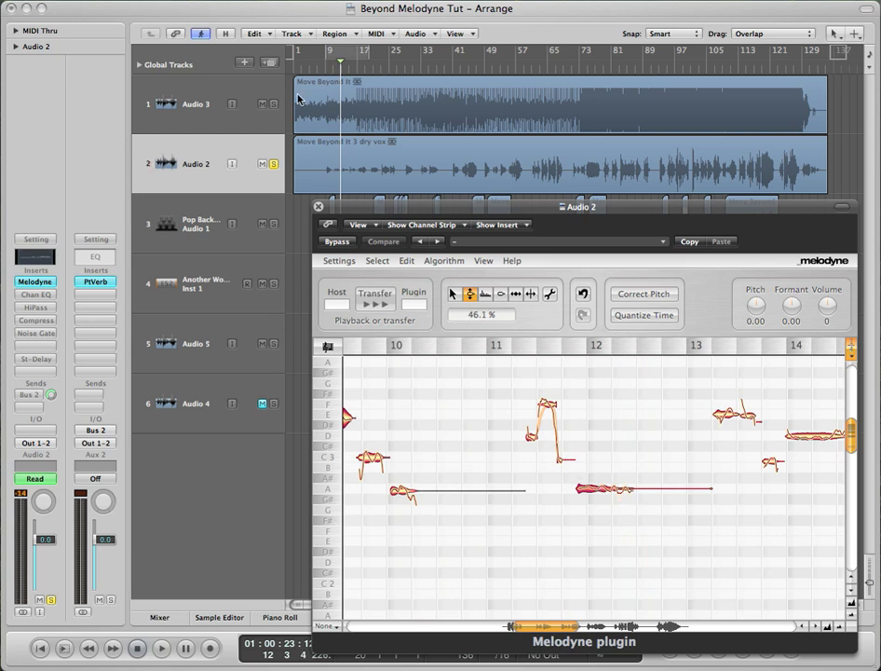
key("space")
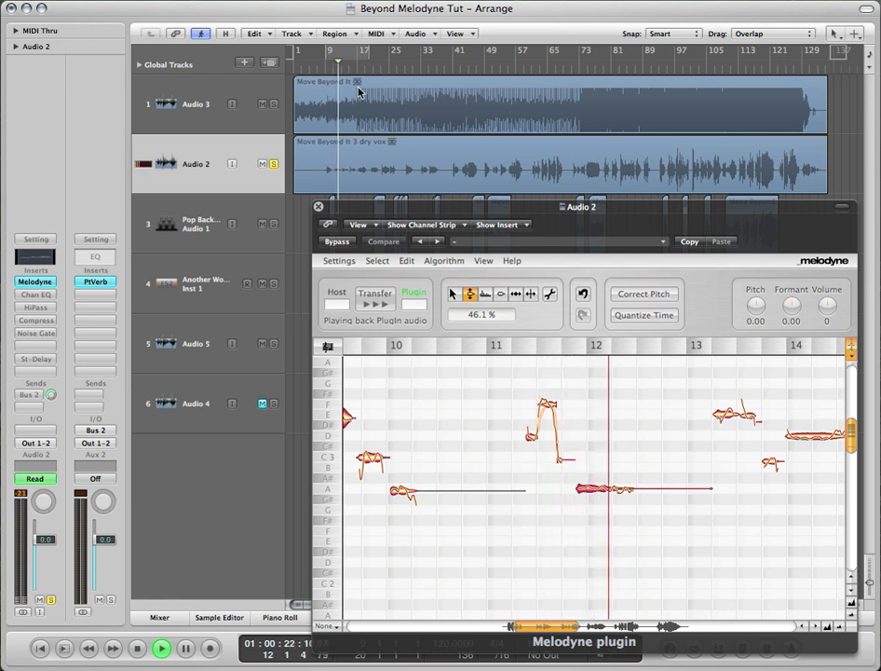
key("space")
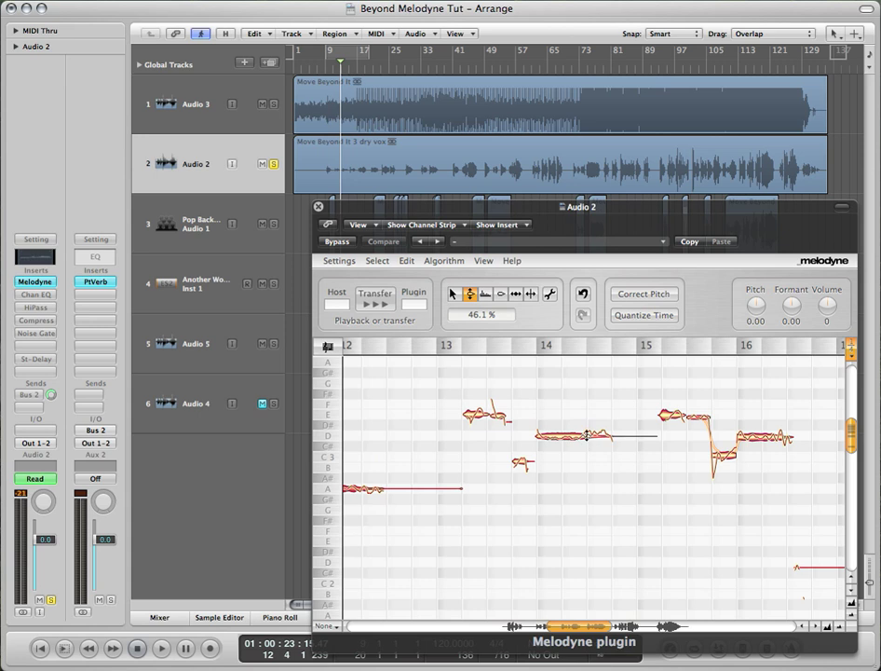
- Straighten the D note's pitch drift with the pitch drift tool and play it back
left_click(471, 294)
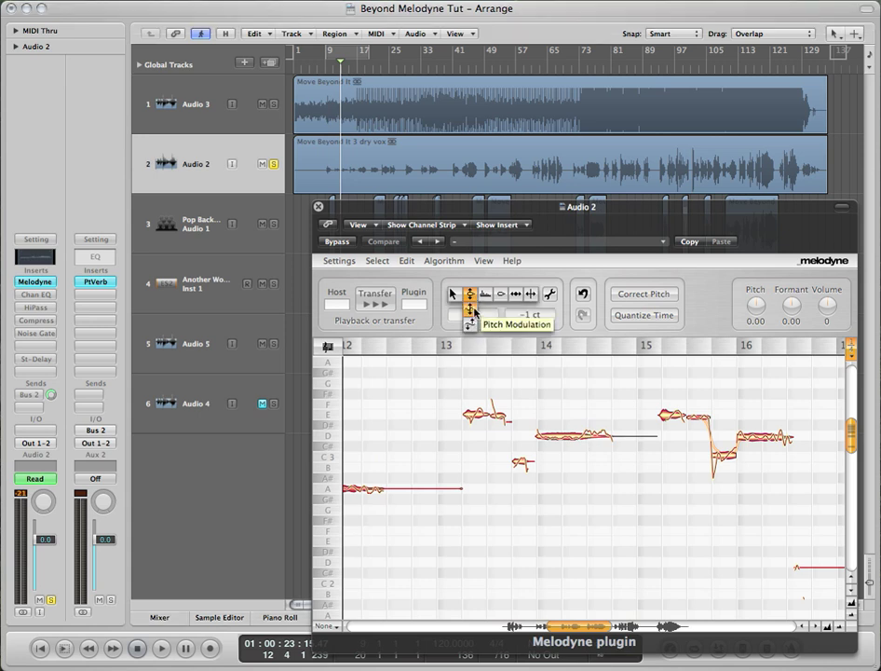
left_click(471, 324)
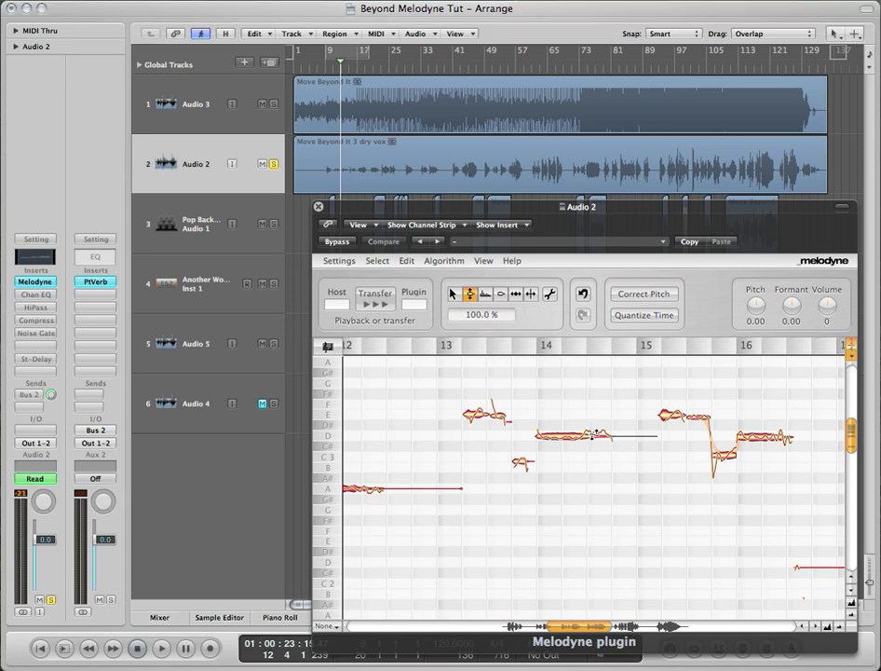
left_click_drag(592, 434, 596, 468)
key("space")
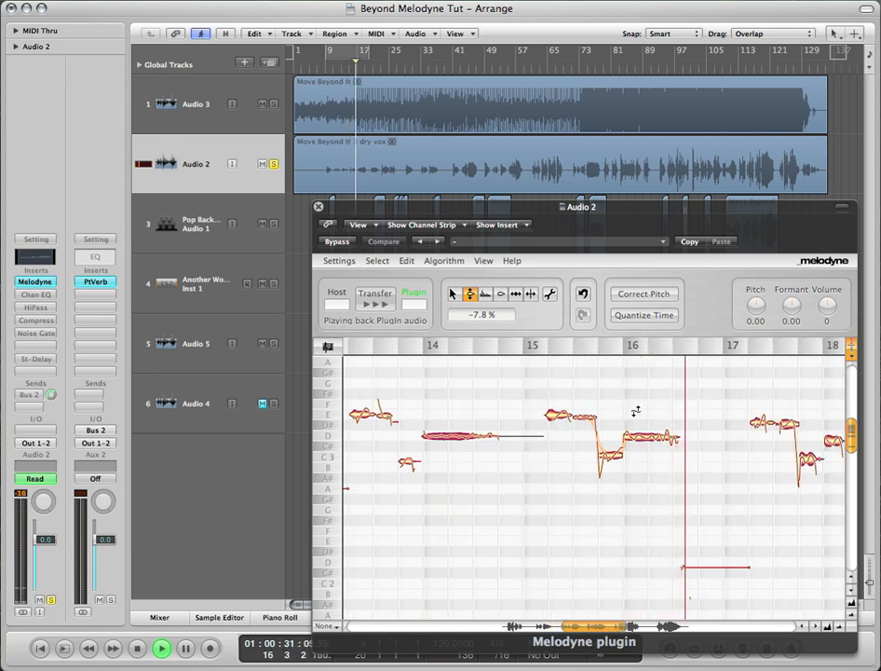
- Stop playback, select several notes, and cancel Quantize Time so the timing stays unchanged
key("space")
scroll(635, 412, "right", 2)
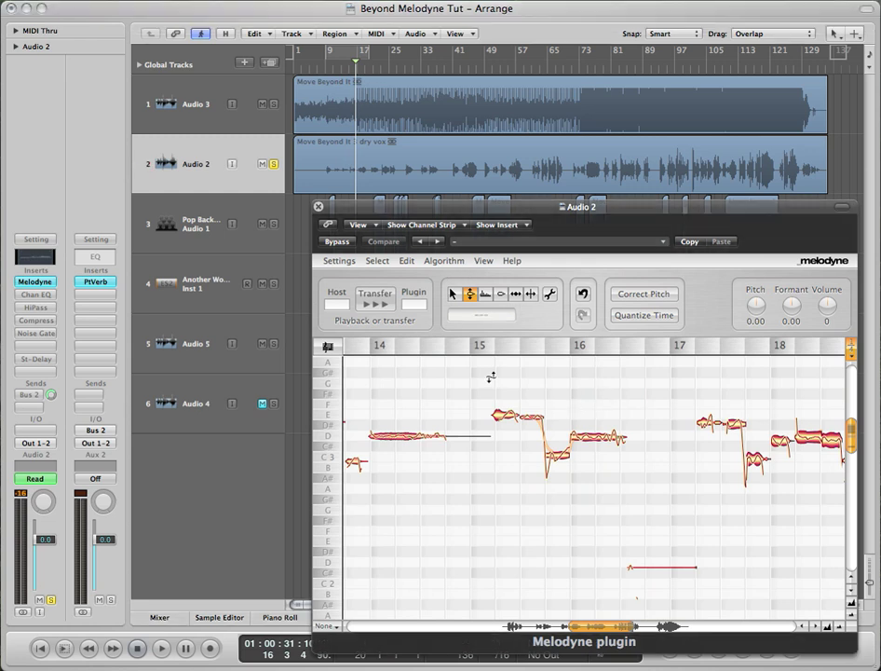
left_click_drag(491, 376, 619, 478)
left_click(649, 315)
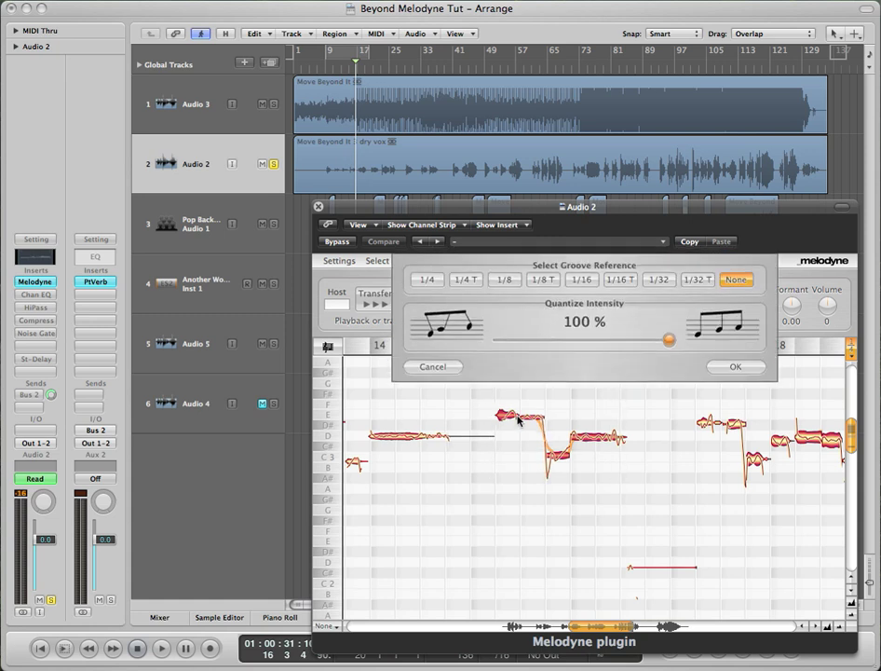
left_click(434, 367)
scroll(523, 499, "left", 5)
scroll(526, 499, "left", 6)
scroll(532, 499, "right", 12)
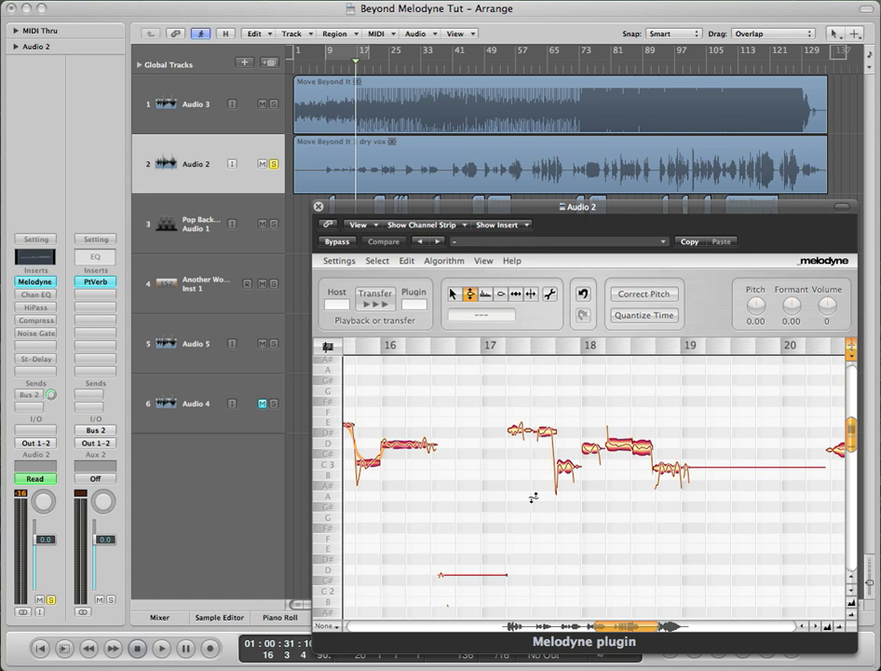
scroll(765, 498, "left", 13)
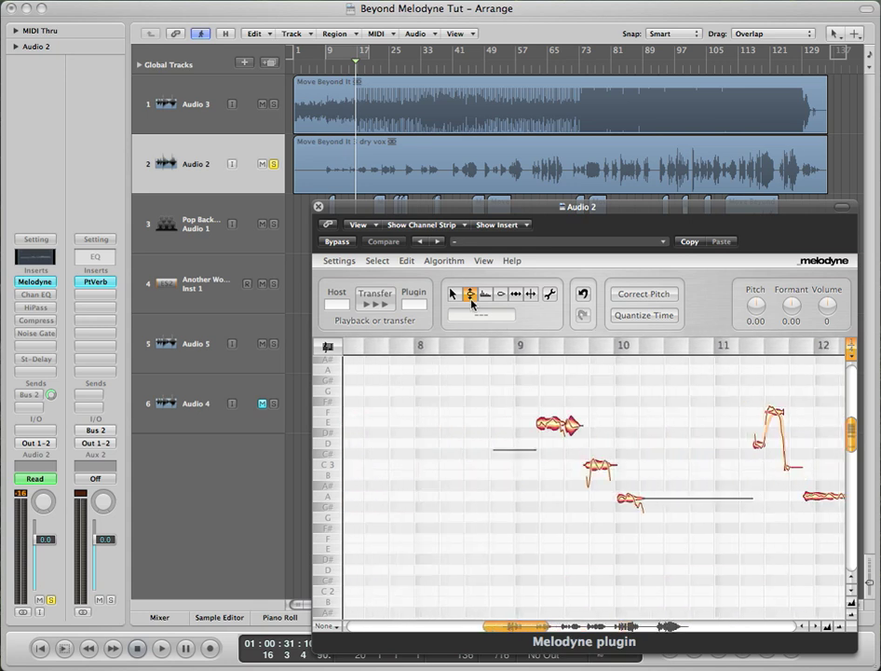
- With the Main tool, drag the bar 14 note up to G3 and replay from earlier
left_click(454, 295)
scroll(574, 414, "right", 4)
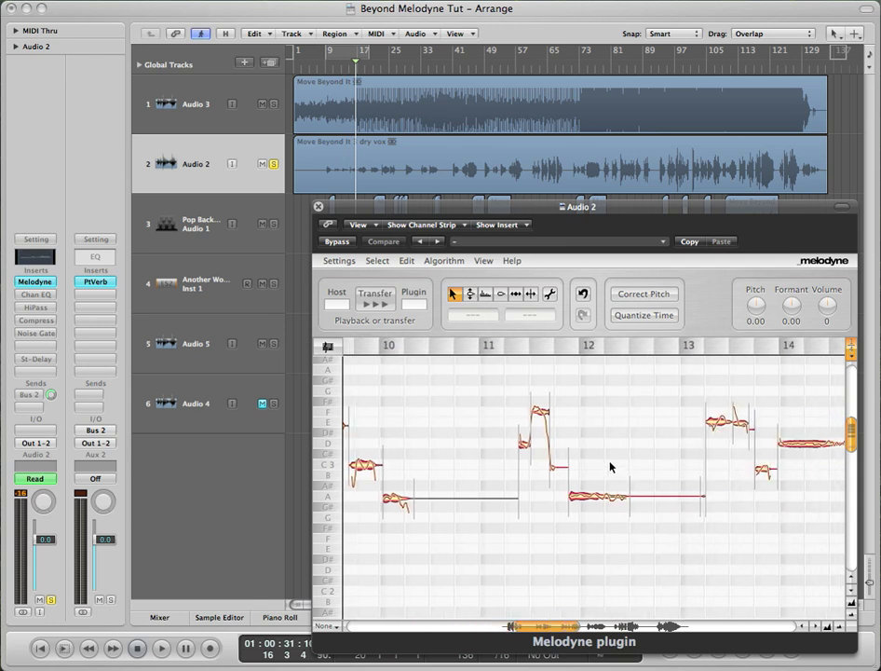
scroll(612, 466, "right", 4)
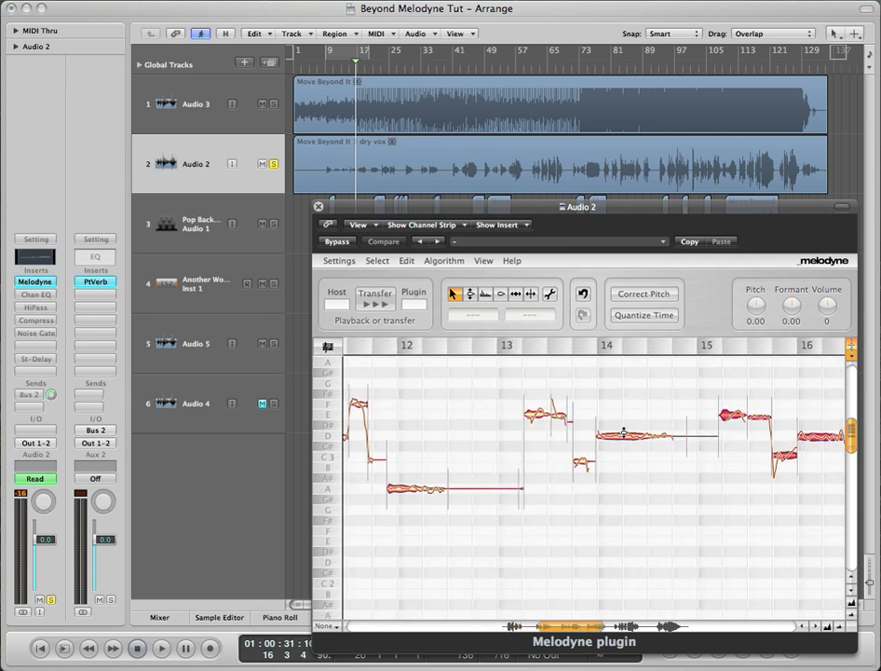
left_click_drag(624, 435, 620, 380)
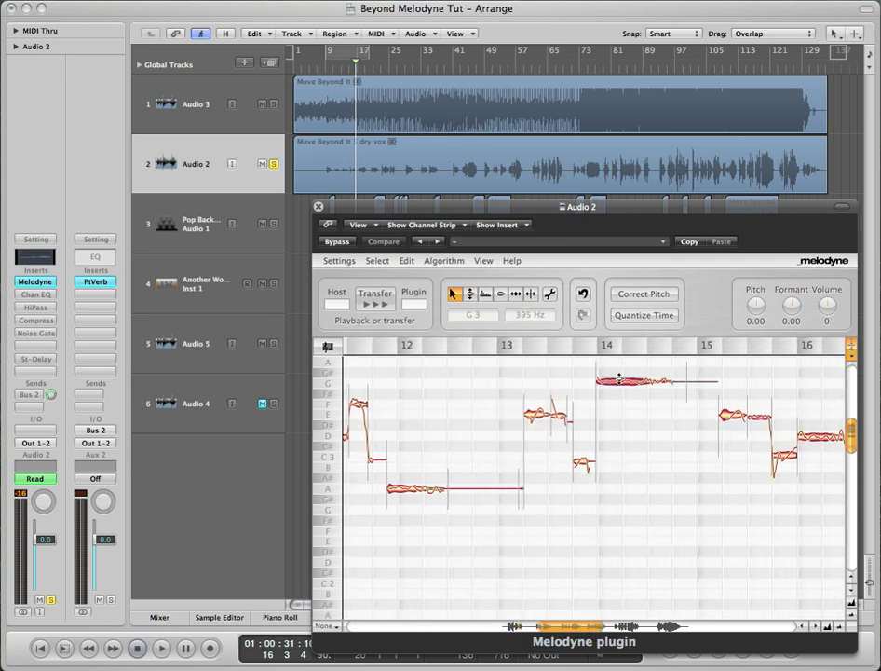
double_click(341, 69)
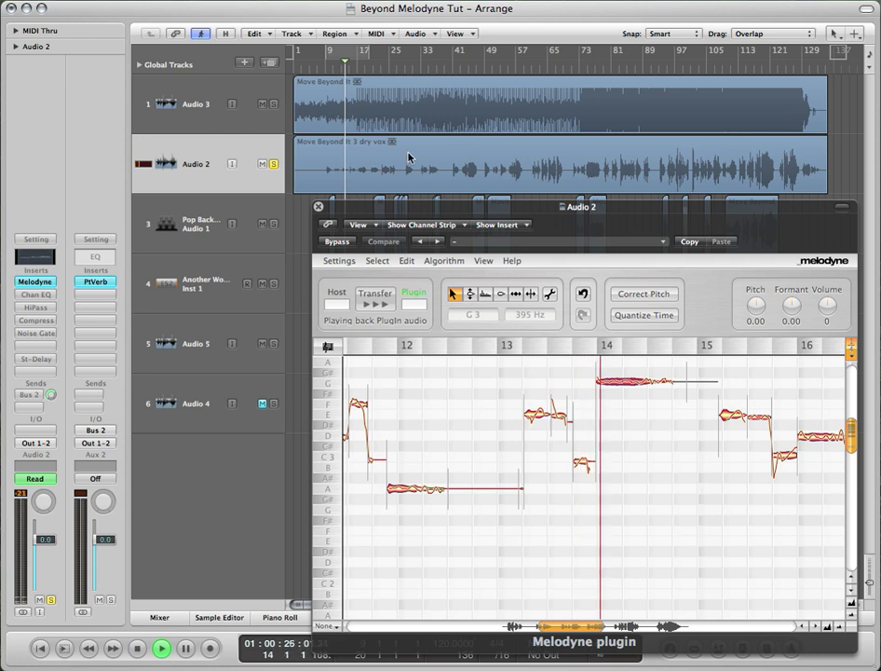
- Use Edit > Undo Changing Note Pitch to restore the bar 14 note
left_click(407, 261)
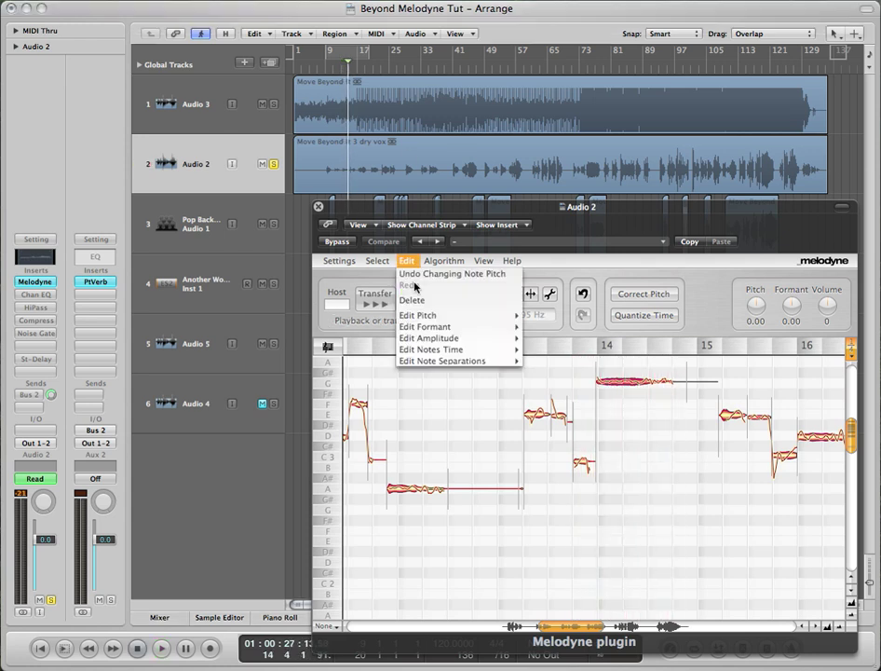
left_click(416, 275)
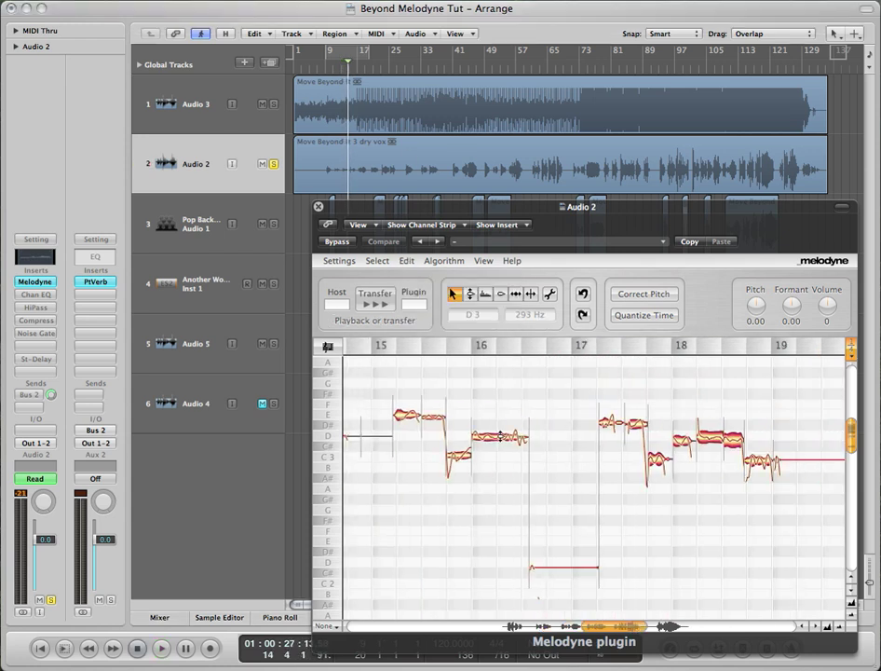
scroll(448, 494, "left", 10)
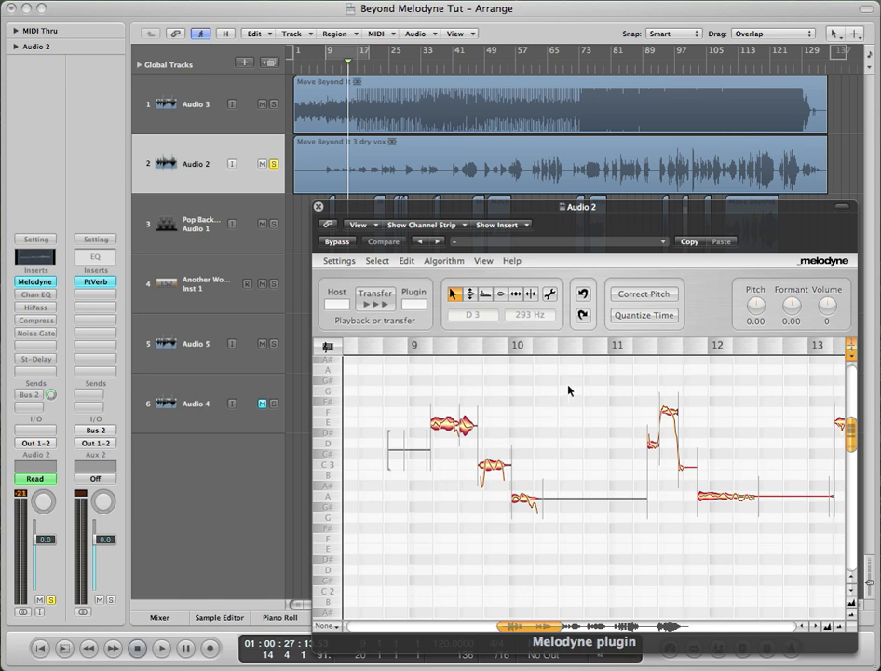
scroll(569, 390, "down", 2)
scroll(565, 393, "right", 3)
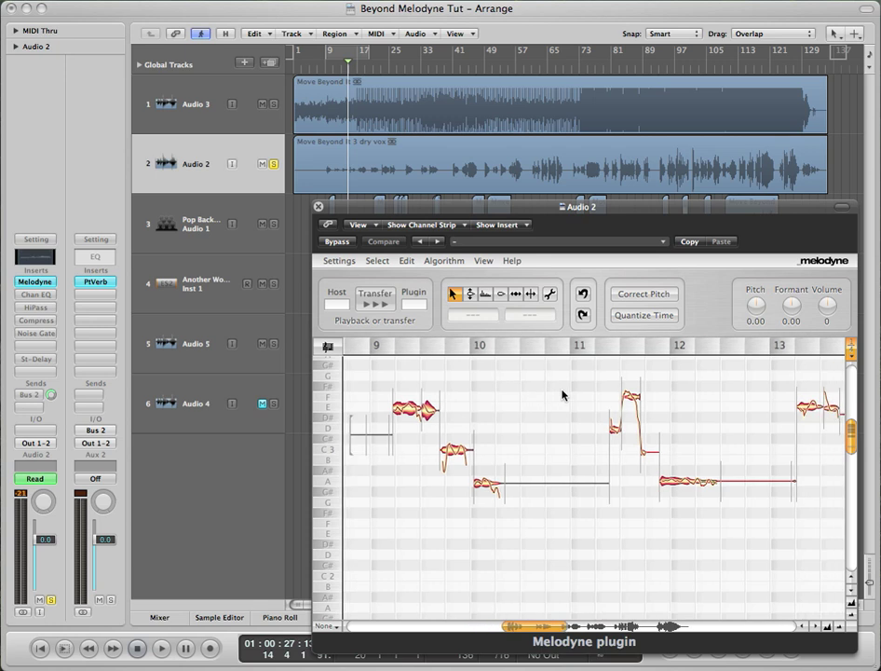
- Apply Correct Pitch to the vocal notes with Center and Drift both at 100 %
scroll(563, 395, "up", 2)
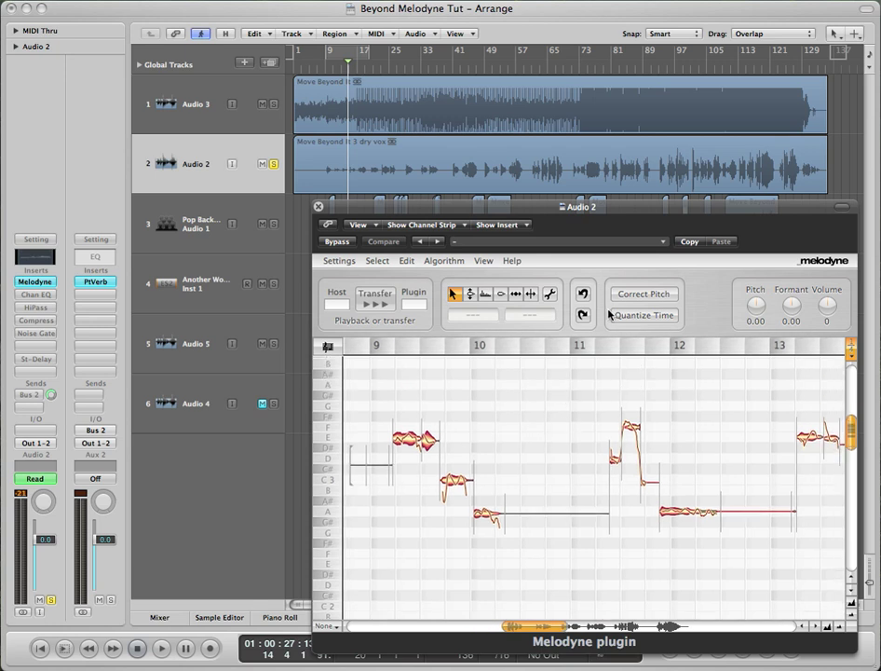
left_click(637, 294)
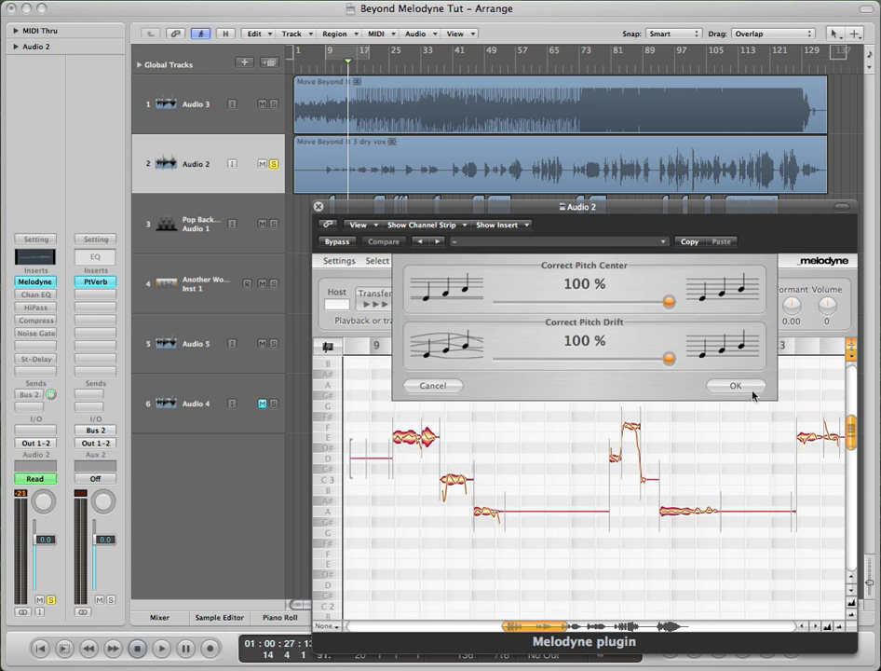
left_click(748, 389)
scroll(533, 417, "left", 3)
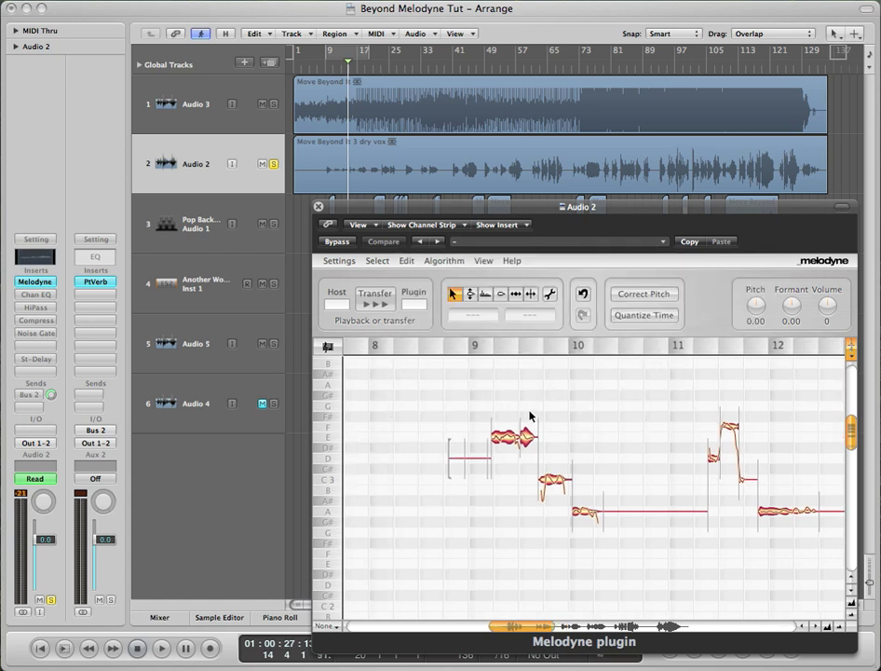
- With the Edit Formant tool, select all vocal notes and drag their formants up to +294.6 cents
left_click(488, 294)
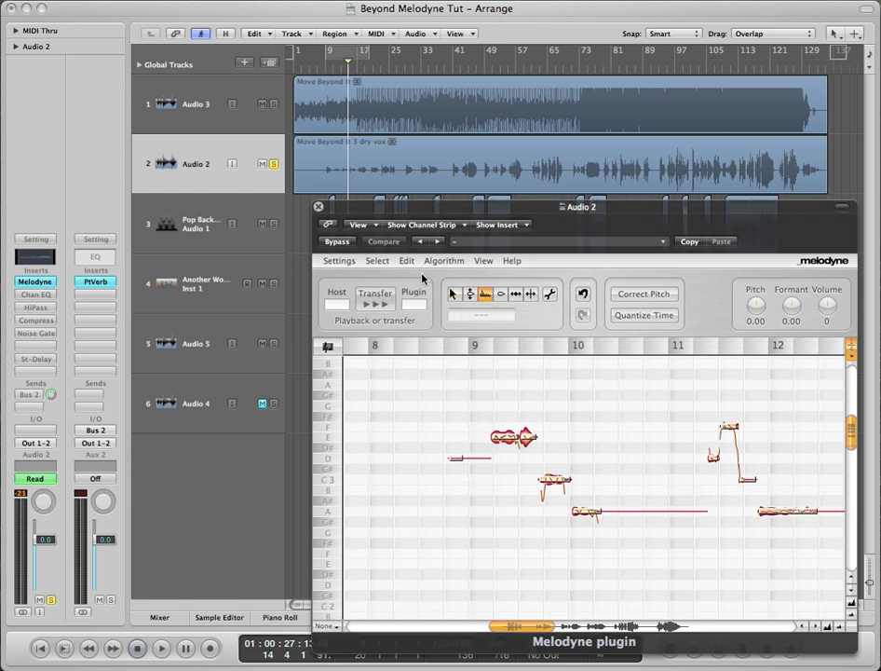
left_click(377, 261)
left_click(543, 443)
scroll(543, 443, "up", 3)
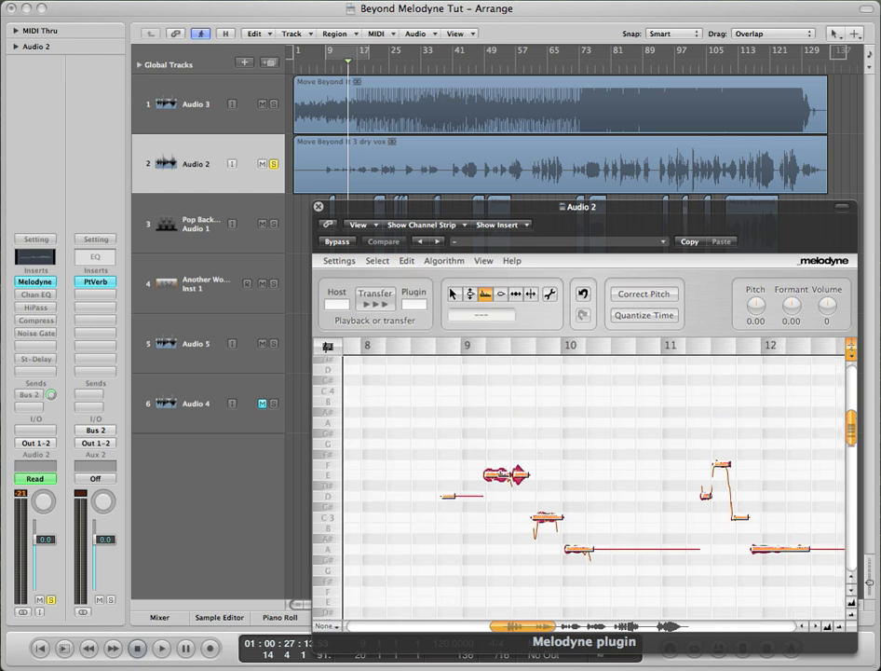
left_click_drag(504, 478, 503, 449)
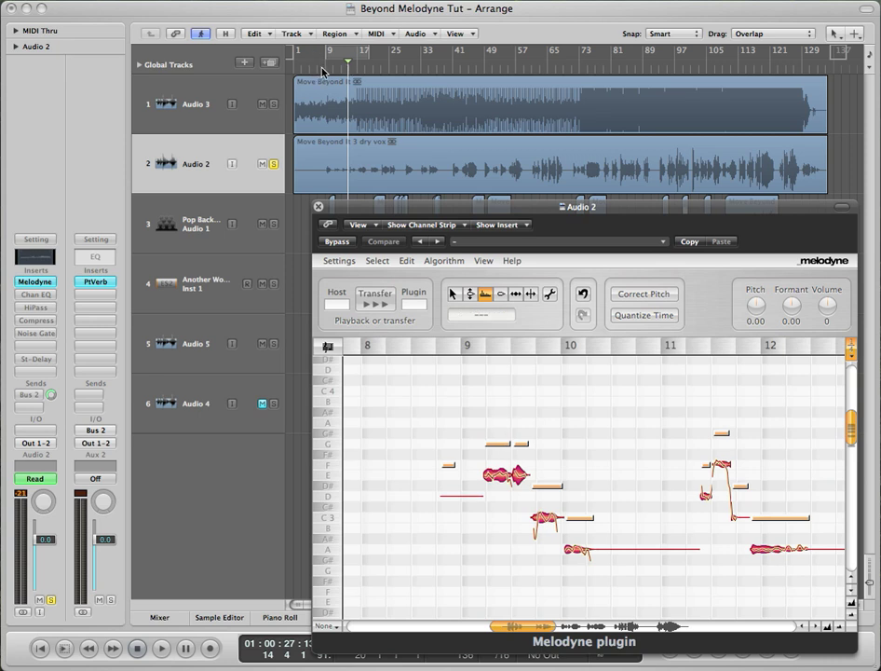
- From bar 8, enable Audio 2's Bus 2 send, St-Delay, Noise Gate and Compress, then audition playback
left_click(321, 73)
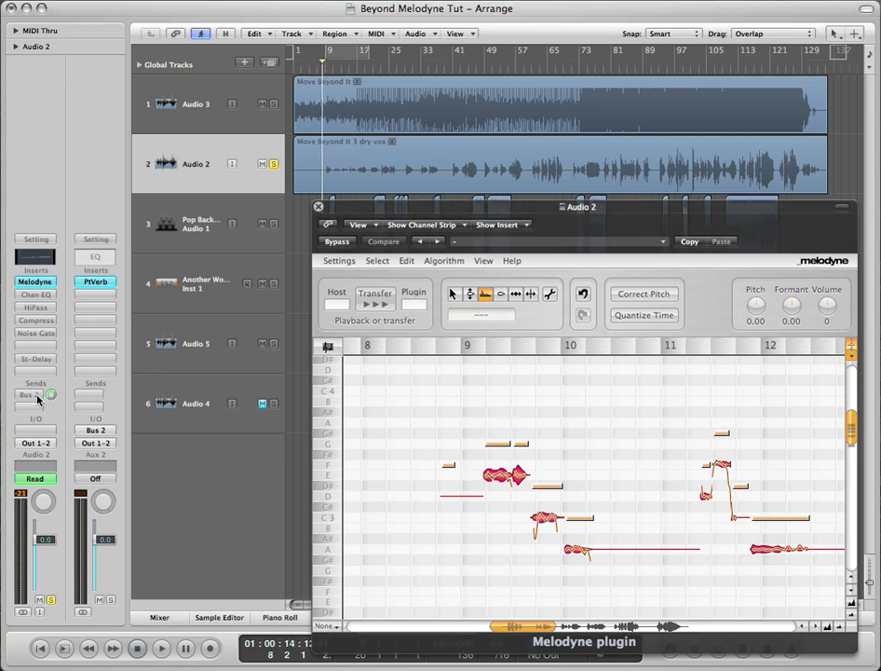
left_click(28, 394, "alt")
left_click(34, 359, "alt")
left_click(34, 333, "alt")
left_click(34, 319, "alt")
left_click(424, 304)
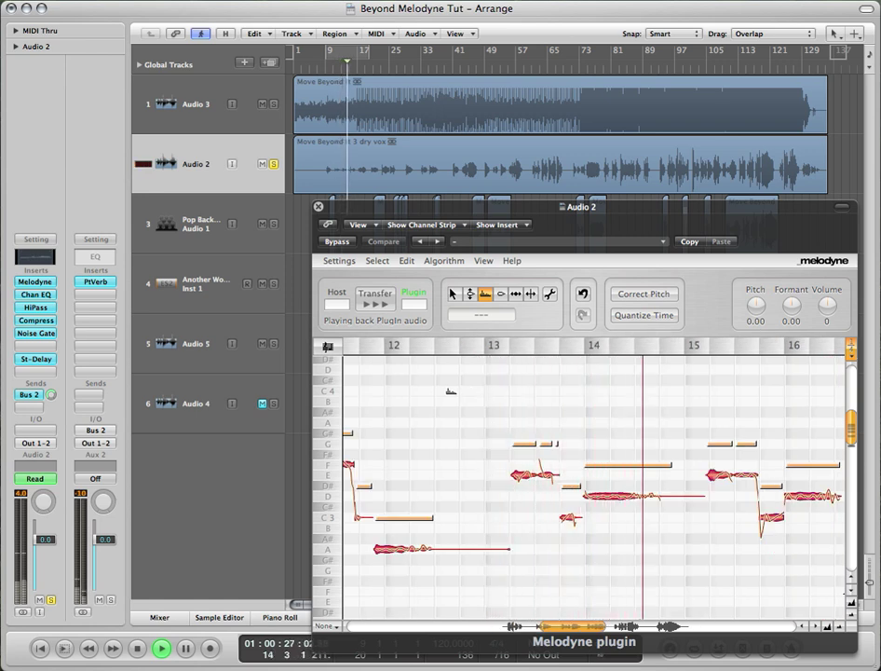
key("space")
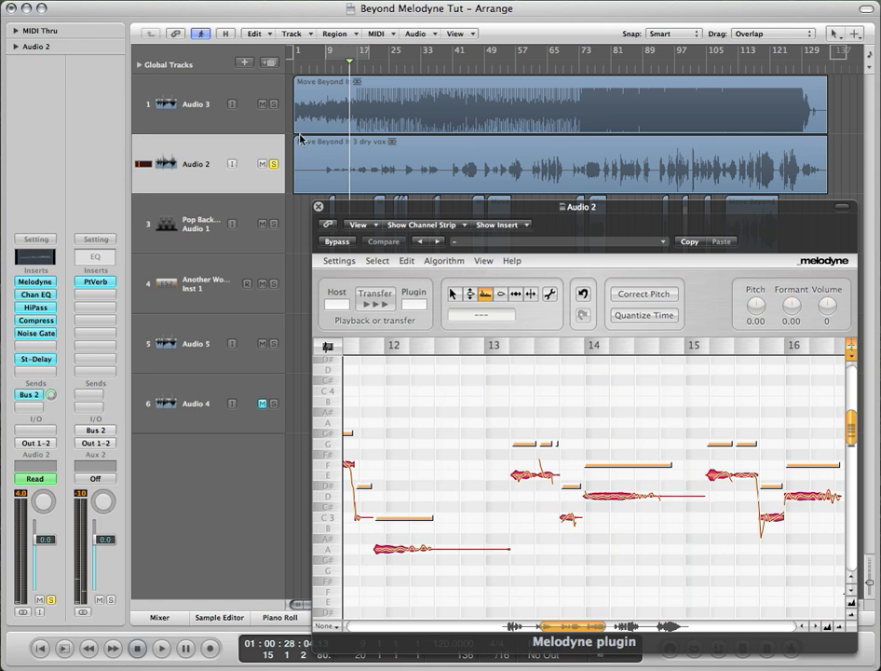
- Play from bar 8, undo the formant shift via Melodyne's Edit > Undo, and return to the Main tool
left_click(322, 69)
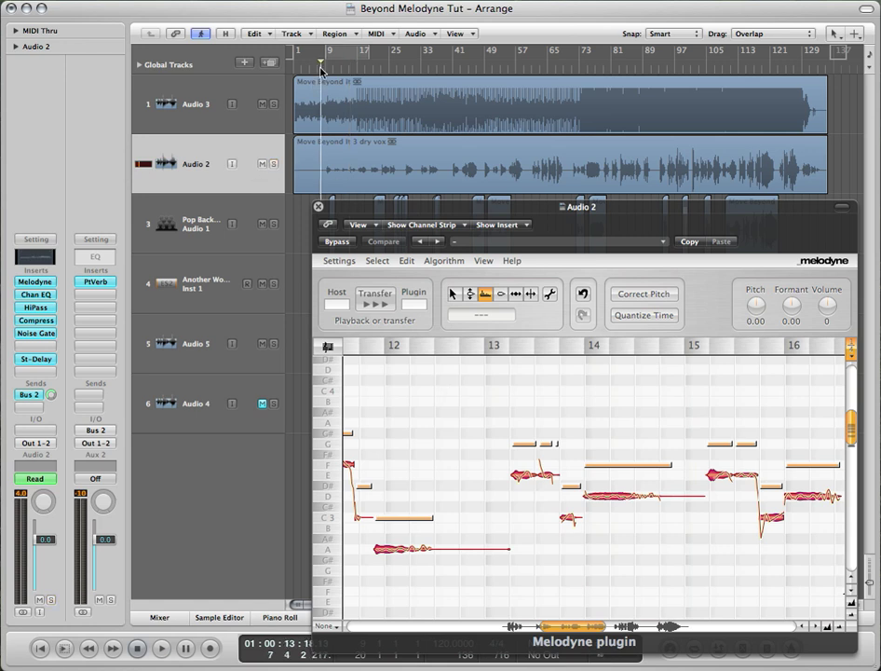
key("space")
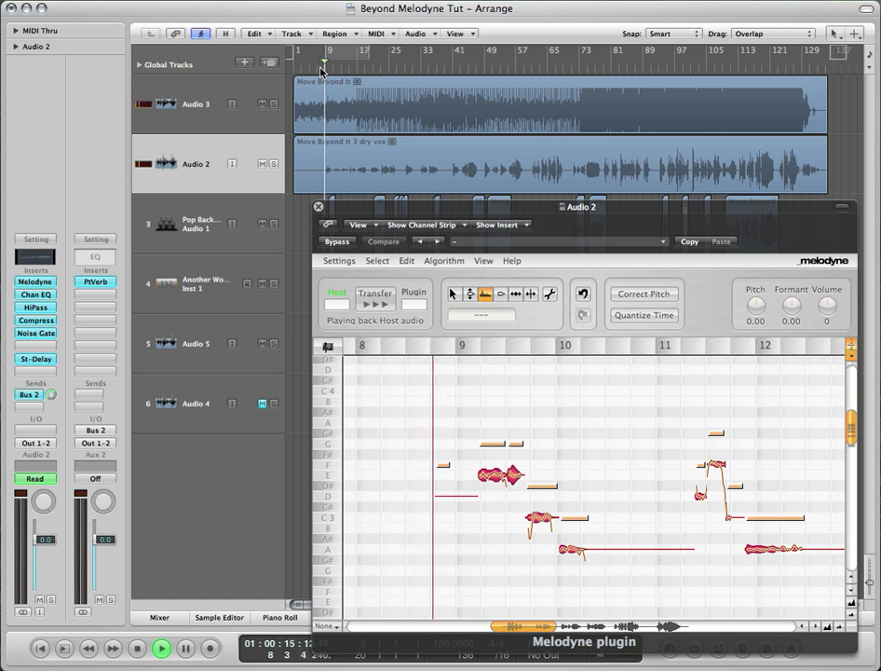
left_click(415, 264)
left_click(457, 273)
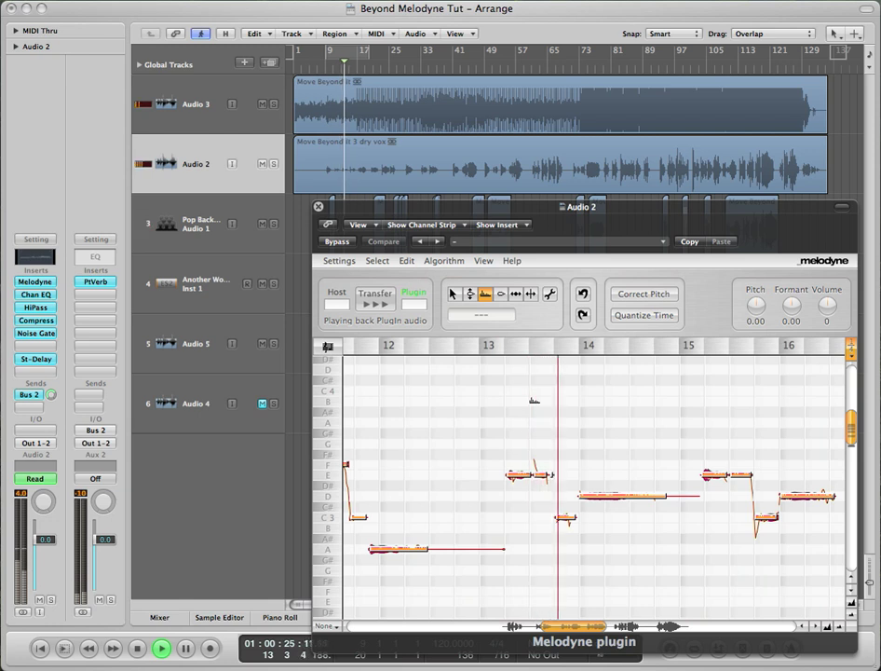
left_click(454, 293)
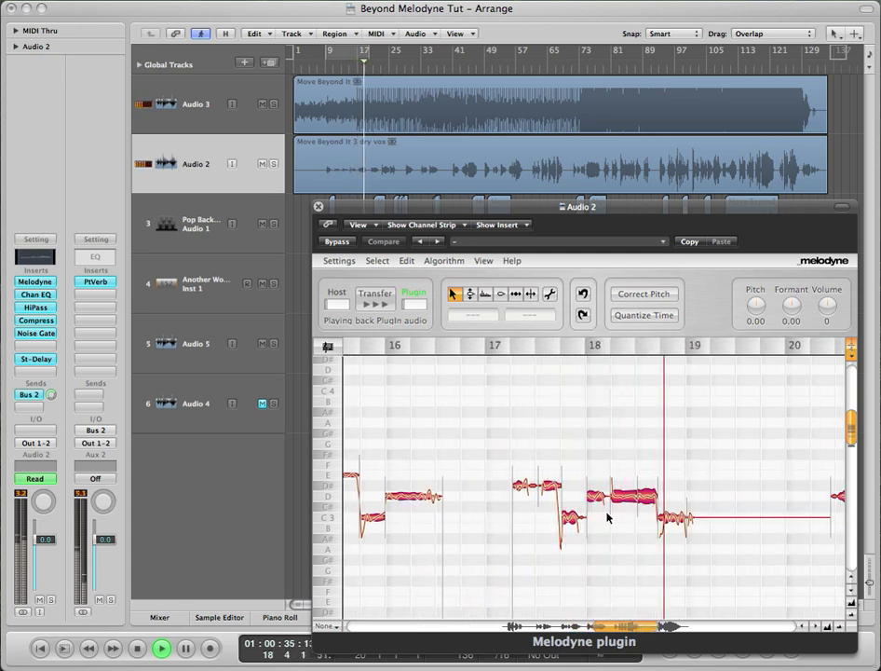
- Stop playback and drag the held bar-18 note from D3 up to G3 in Melodyne
key("space")
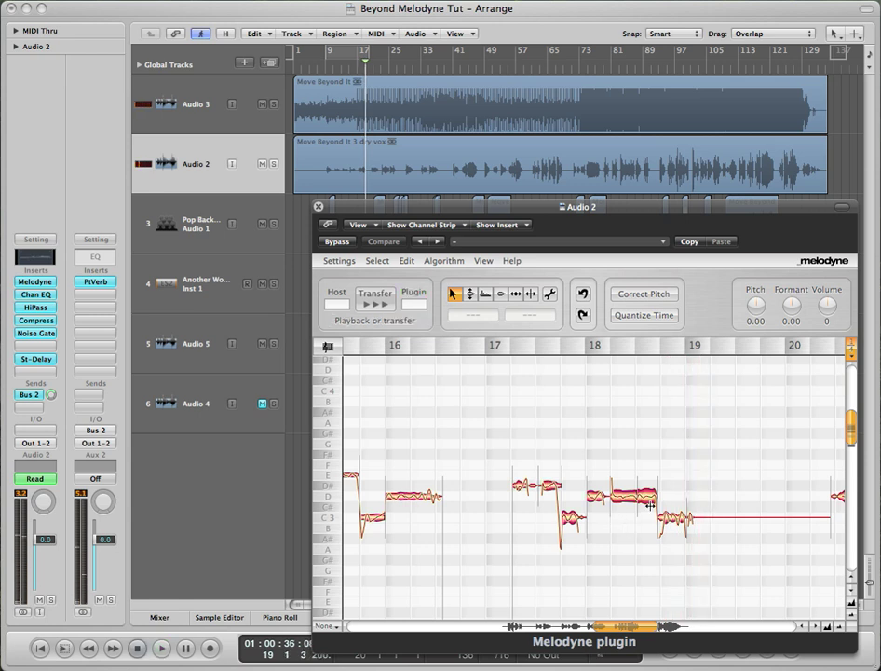
left_click(533, 293)
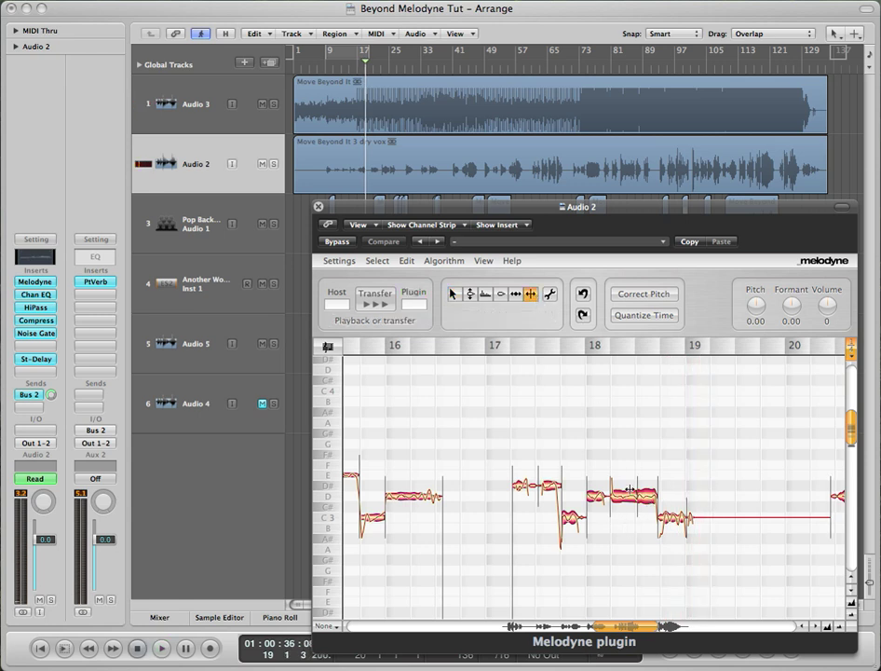
left_click(454, 293)
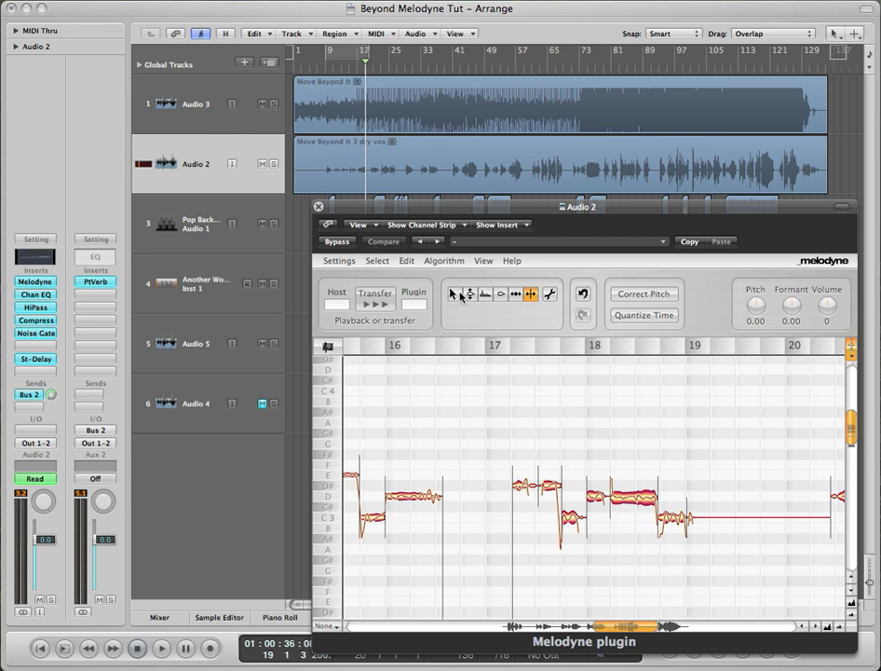
left_click(533, 294)
left_click(453, 293)
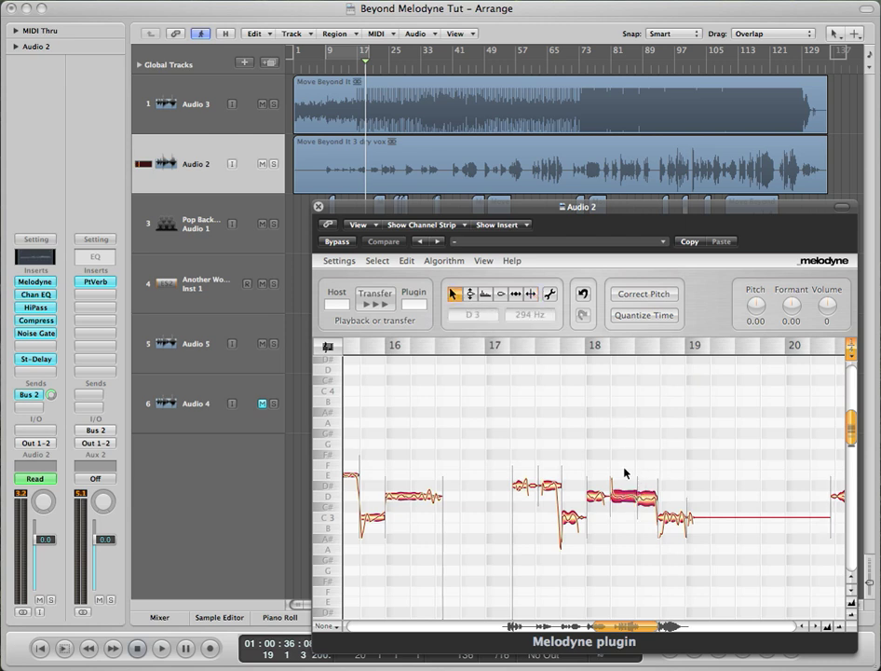
left_click_drag(643, 497, 645, 445)
- Play back the raised G3 note, then stop
double_click(355, 70)
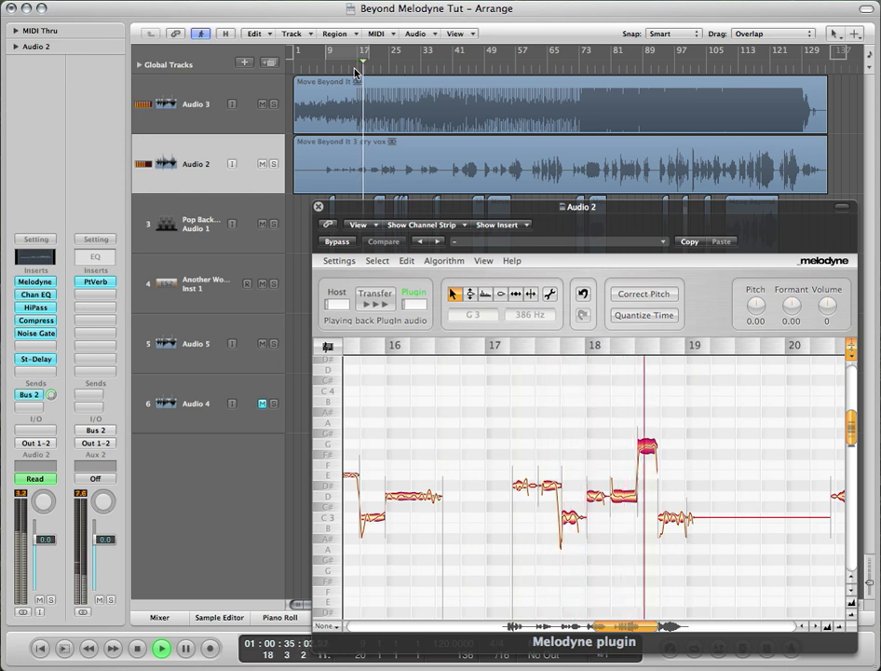
key("space")
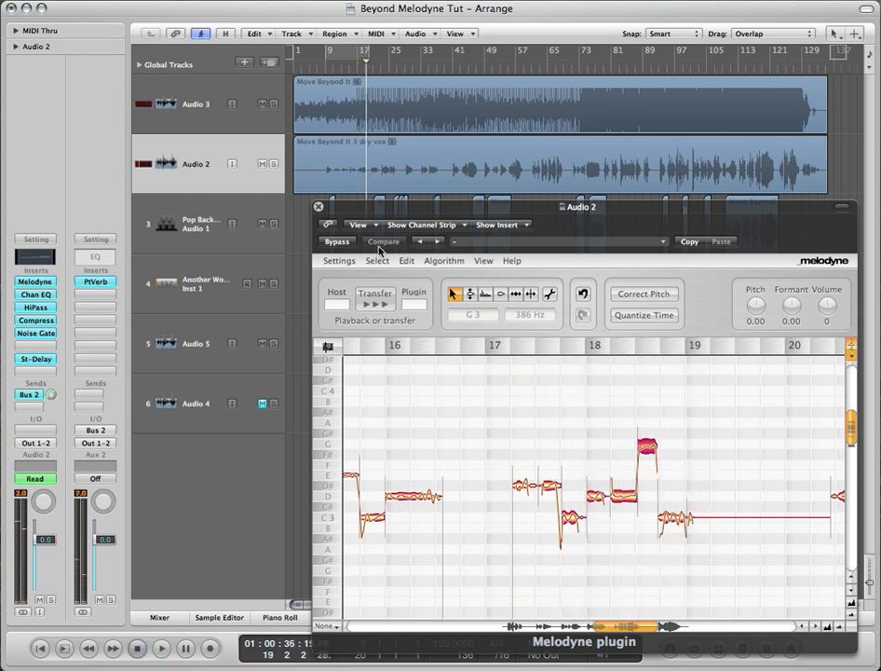
scroll(451, 475, "left", 6)
- Close the Melodyne window and set the playhead to bar 9 in the ruler
left_click(318, 207)
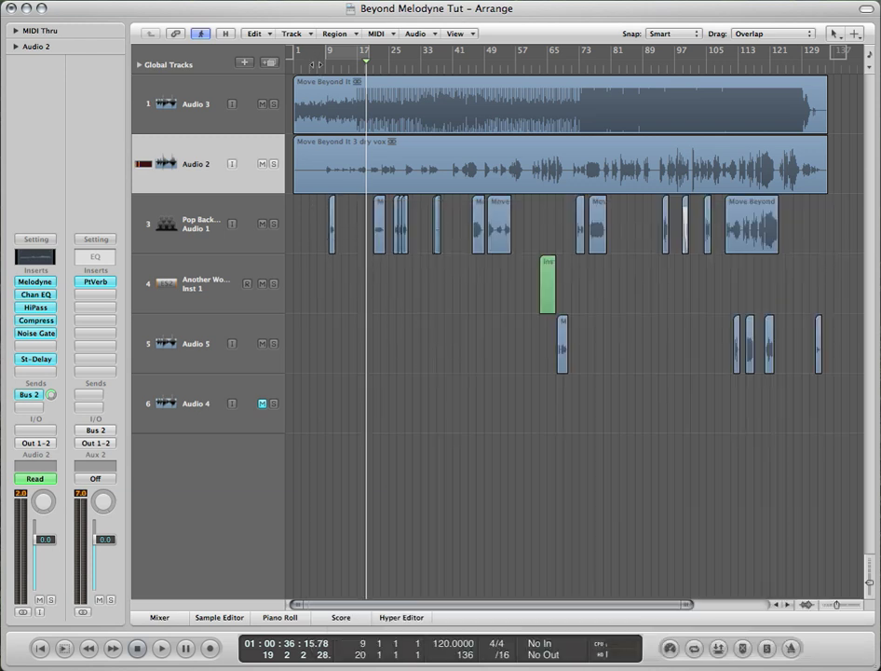
left_click(318, 65)
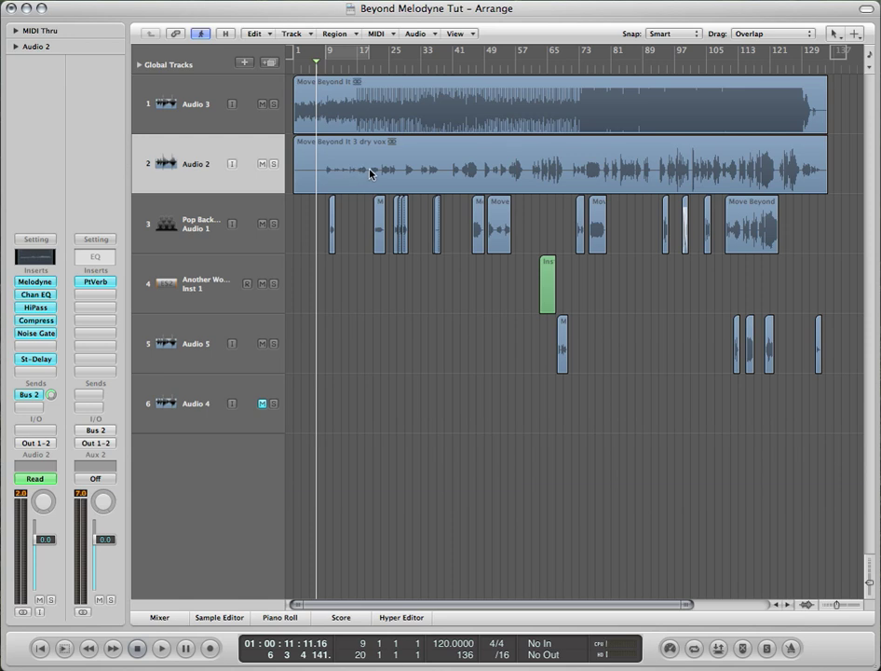
left_click(323, 71)
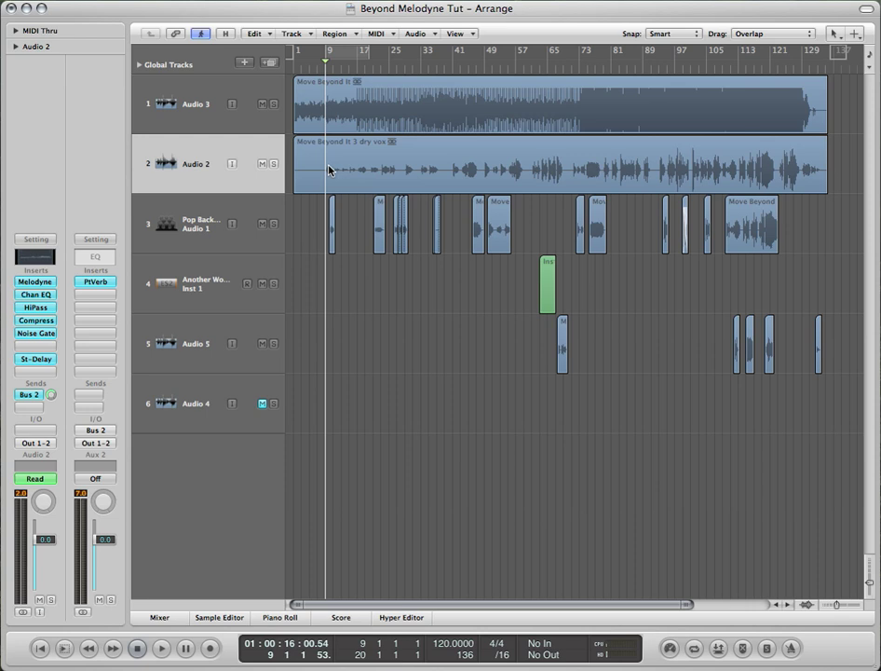
- Bypass Audio 2's Chan EQ, HiPass, Compress, Noise Gate, St-Delay and Bus 2 send, then solo it
left_click(48, 299)
left_click(35, 307)
left_click(36, 320)
left_click(36, 333)
left_click(34, 359)
left_click(28, 394)
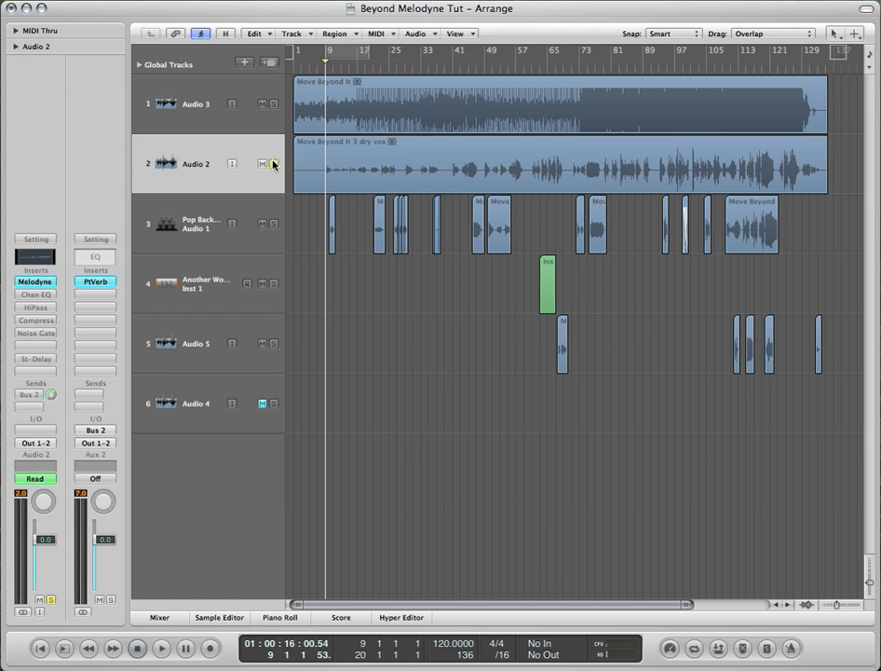
left_click(274, 164)
- Set a cycle range looping bars 9 to 20 and show the Mixer
left_click(343, 57)
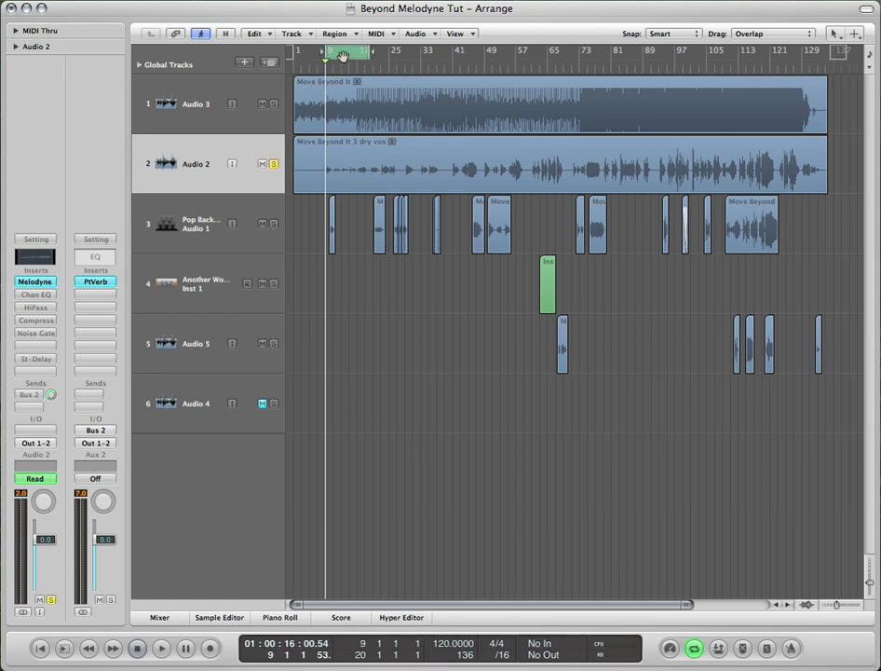
mouse_move(343, 57)
left_mouse_down()
mouse_move(355, 57)
mouse_move(340, 58)
left_mouse_up()
key("x")
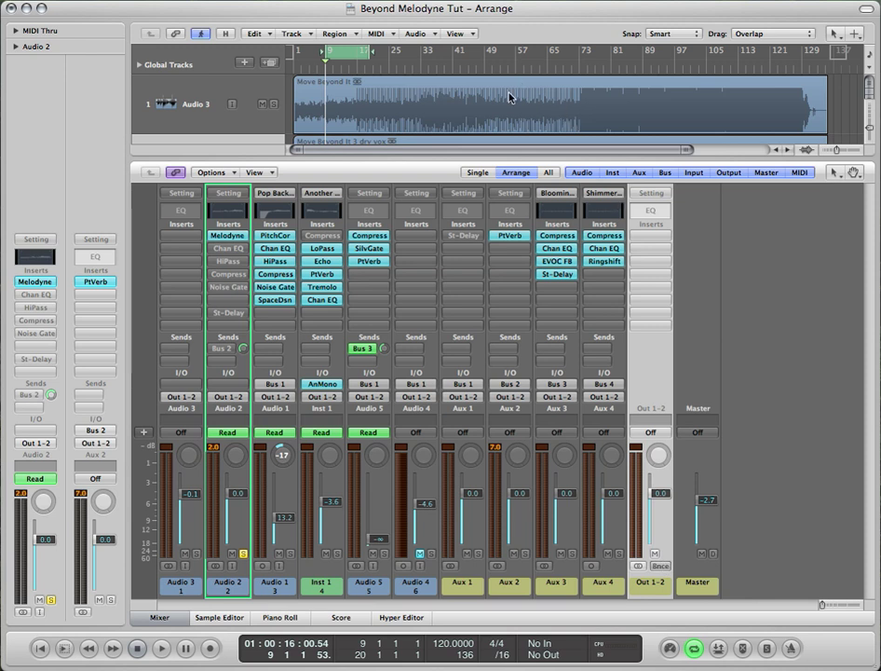
- Bounce the soloed output to a file named 'melodyne'
key("super+b")
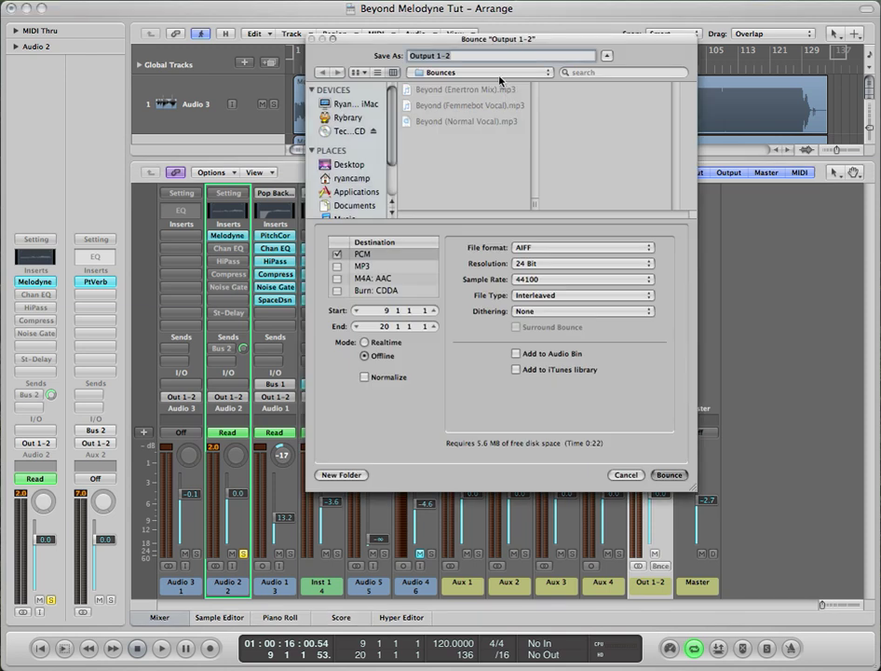
type("melodyne")
key("Return")
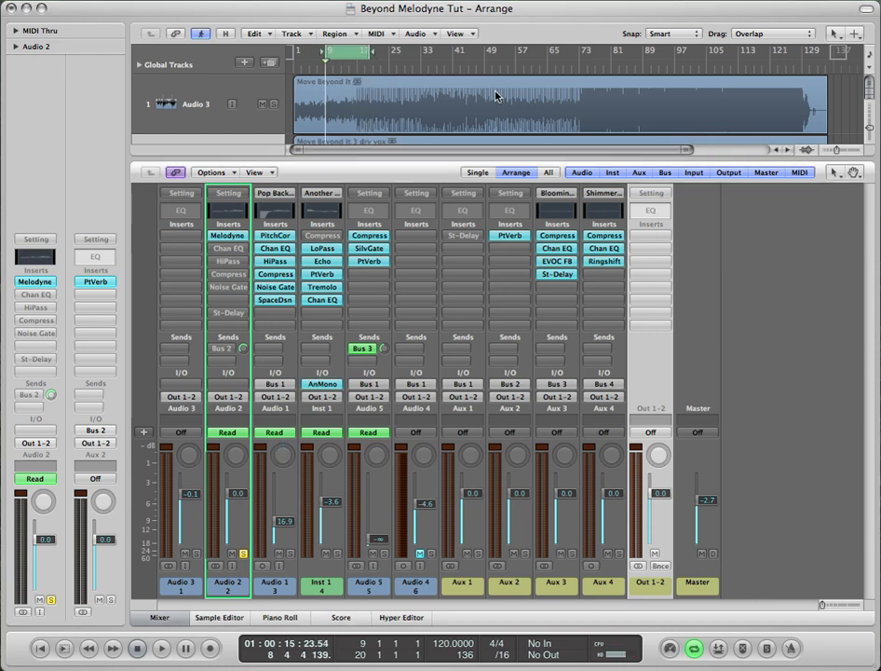
- Duplicate Audio 2 as Audio 6, then drag melo.aif from Music > Logic > Beyond > Bounces onto it
key("x")
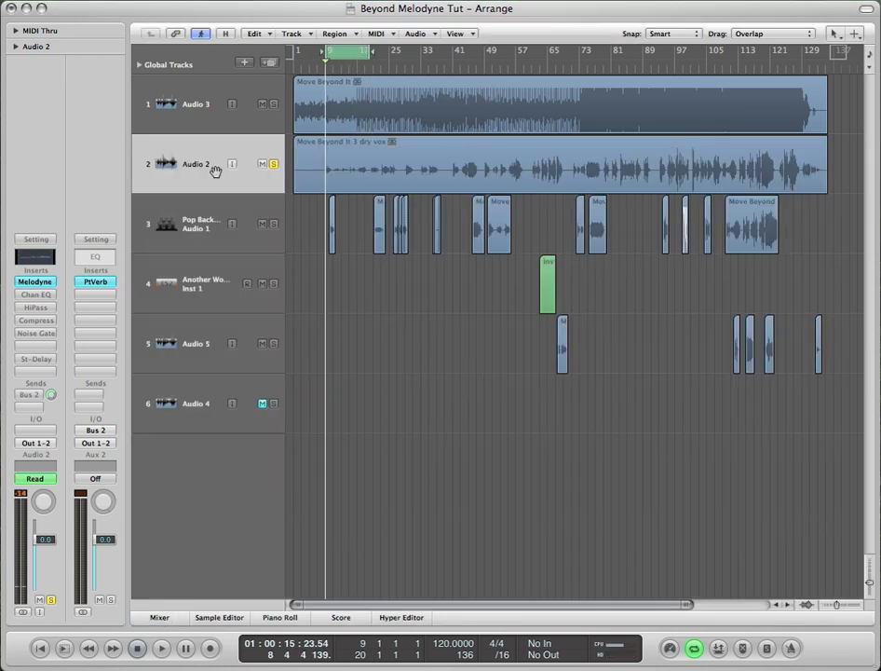
key("super+d")
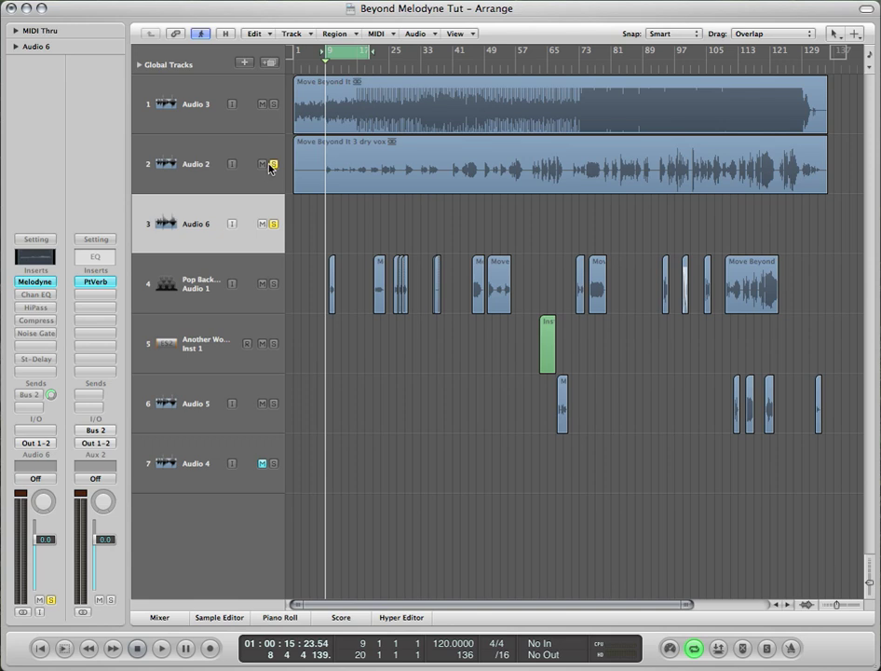
key("super+Tab")
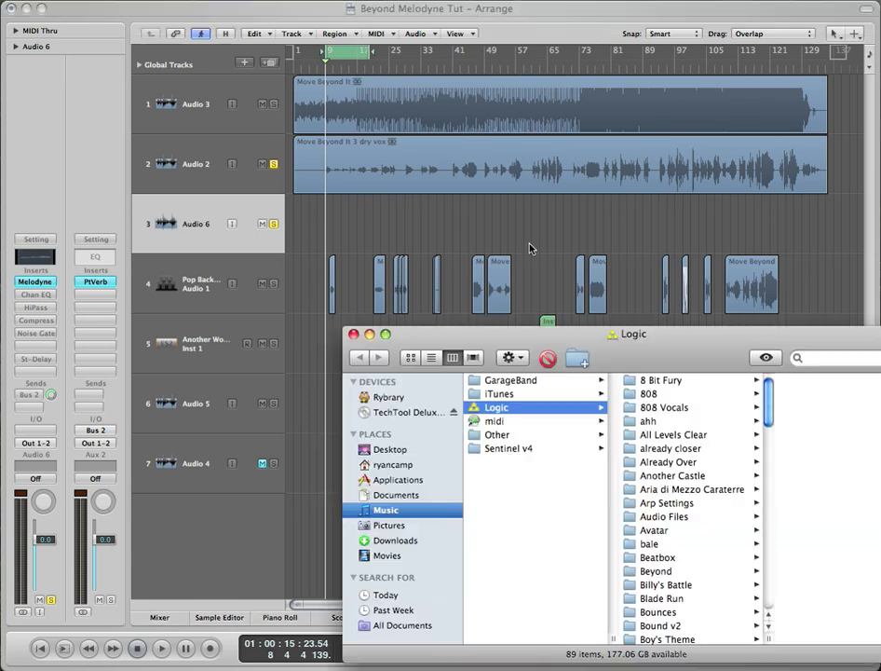
scroll(692, 473, "down", 1)
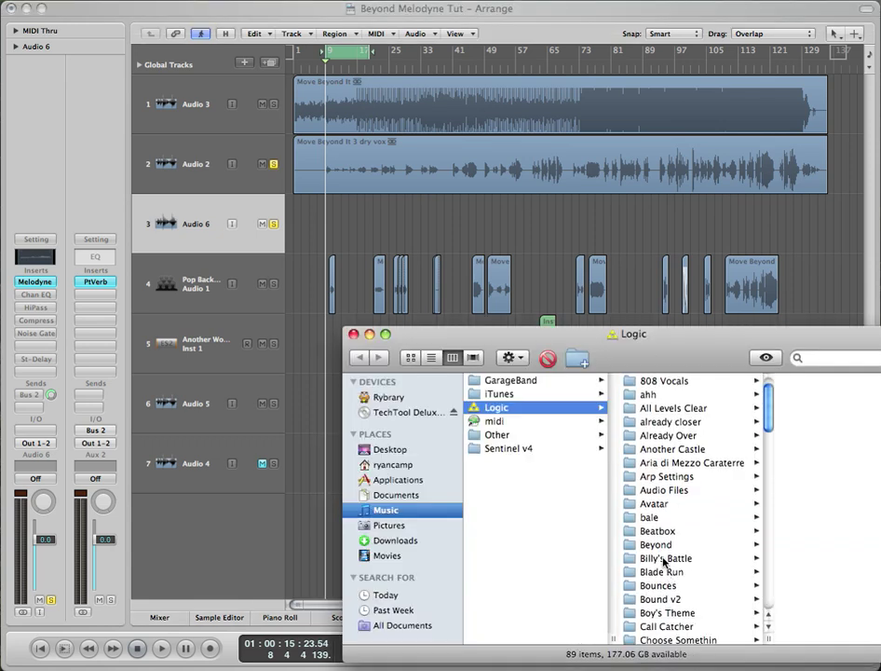
left_click(660, 546)
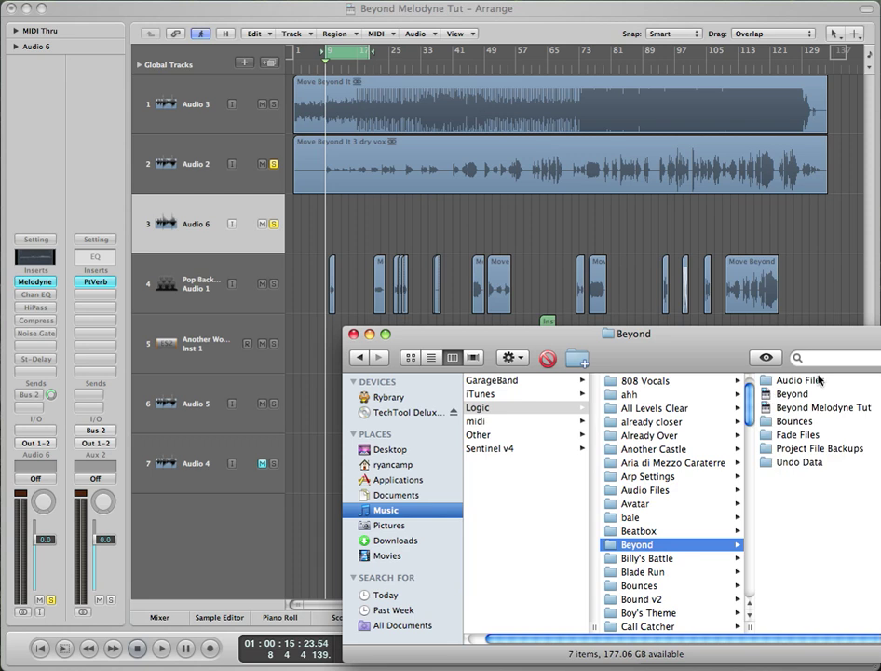
left_click(799, 382)
left_click(648, 421)
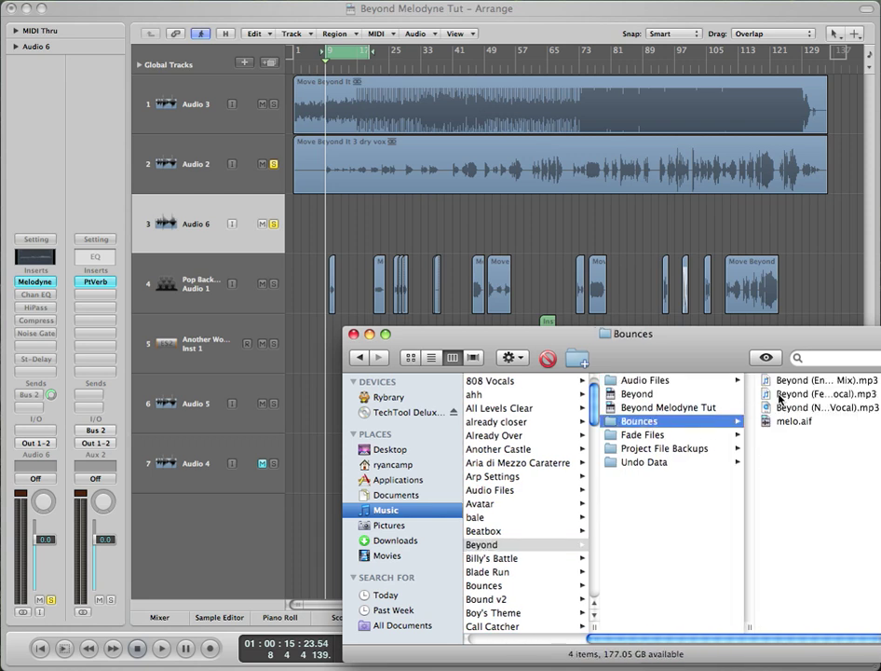
left_click_drag(807, 427, 373, 230)
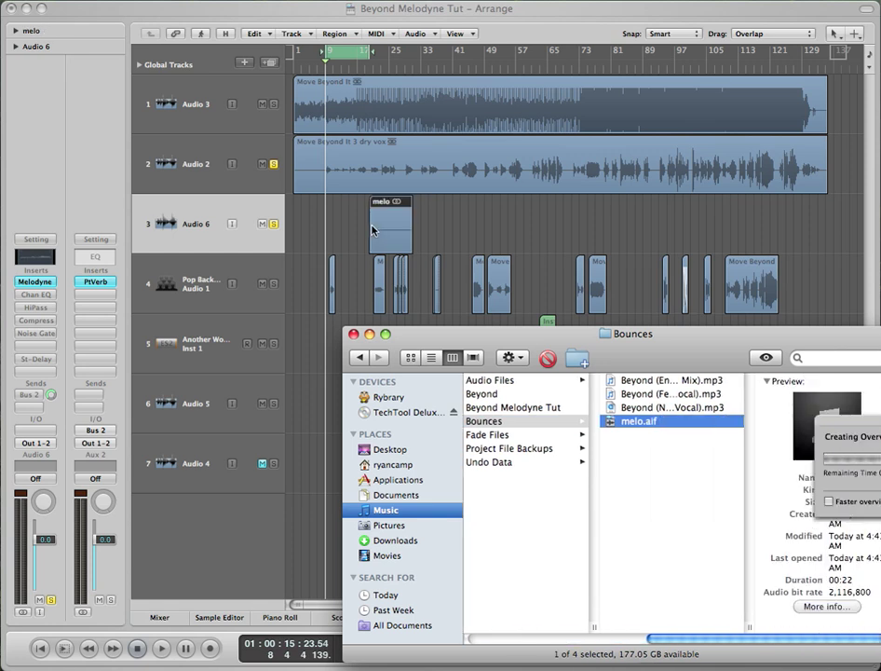
- Move the melo region to start at bar 9 and remove Melodyne from Audio 6
left_click(388, 234)
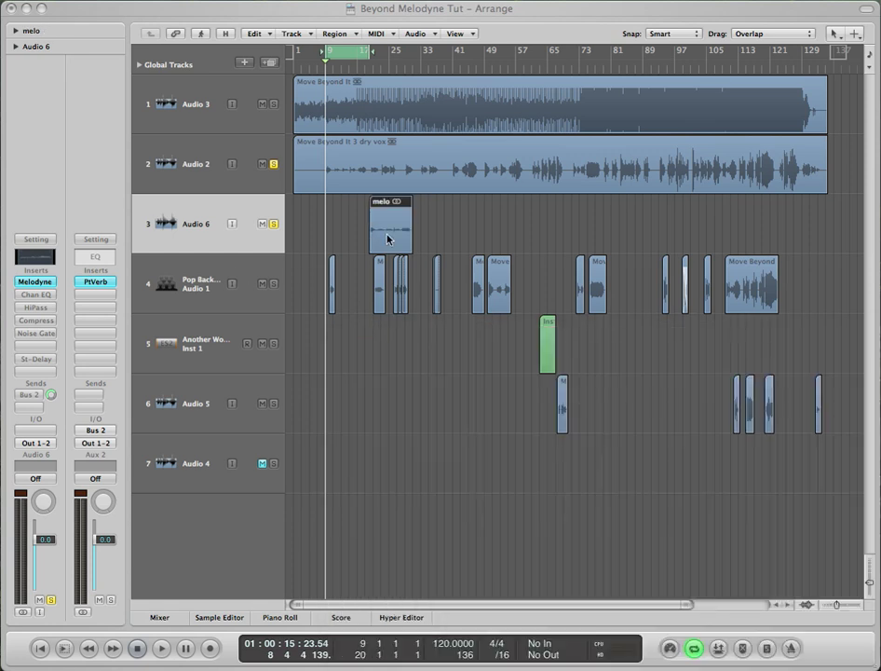
left_click_drag(392, 213, 351, 218)
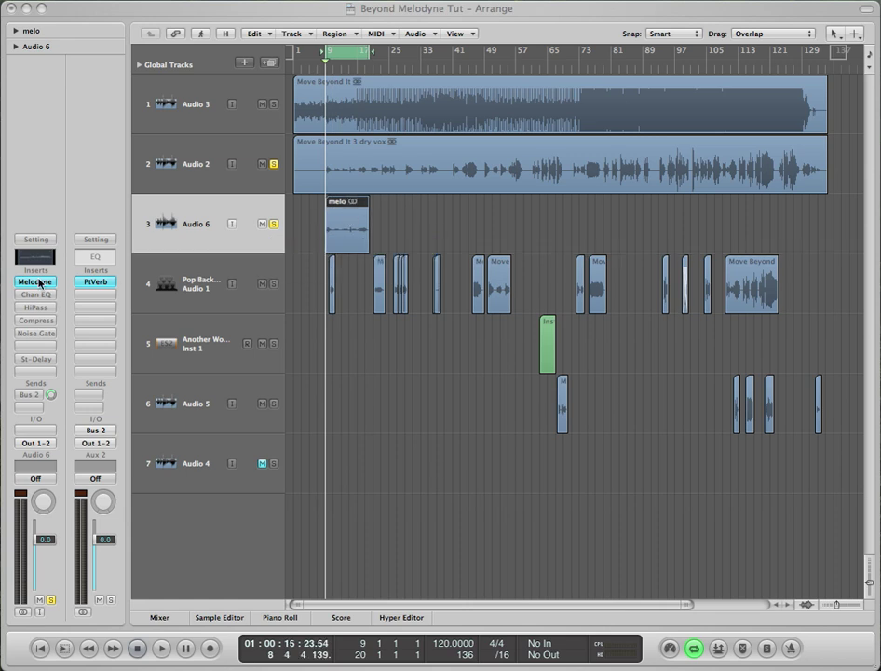
left_click(39, 282)
left_click(41, 298)
- Re-enable Audio 6's Chan EQ, HiPass, Compress, Noise Gate, St-Delay and Bus 2 send
left_click(38, 295, "alt")
left_click(37, 308, "alt")
left_click(37, 319, "alt")
left_click(36, 332, "alt")
left_click(36, 359, "alt")
left_click(30, 394, "alt")
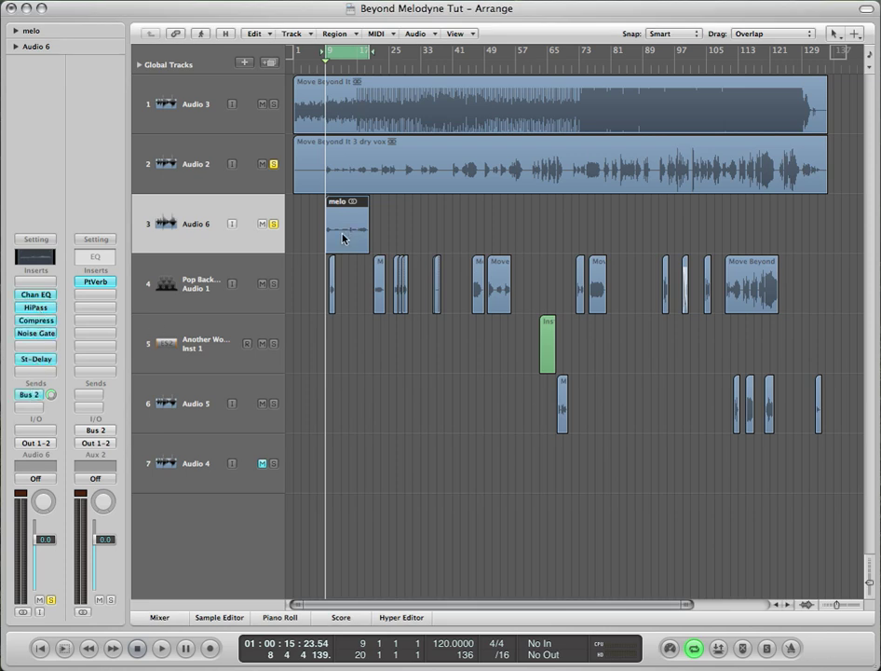
- Unsolo and mute Audio 2, then compare the dry vox and melo regions' channels
left_click(273, 164)
left_click(262, 164)
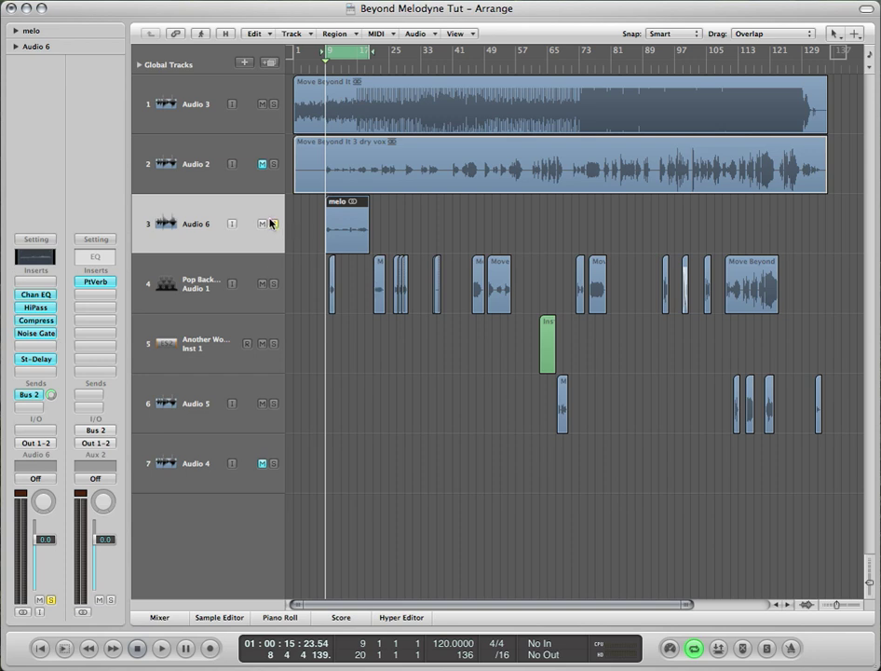
left_click(301, 171)
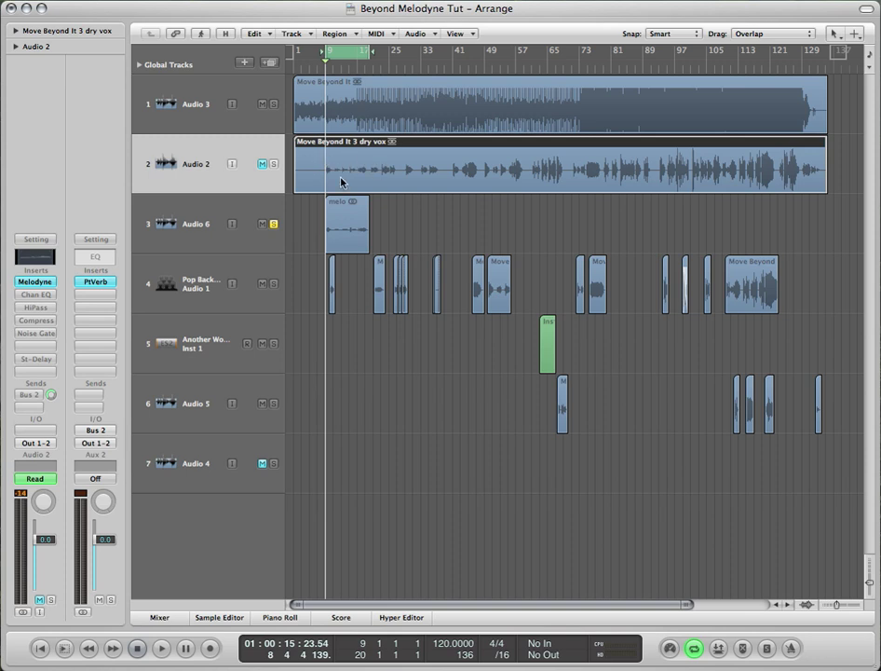
left_click(345, 231)
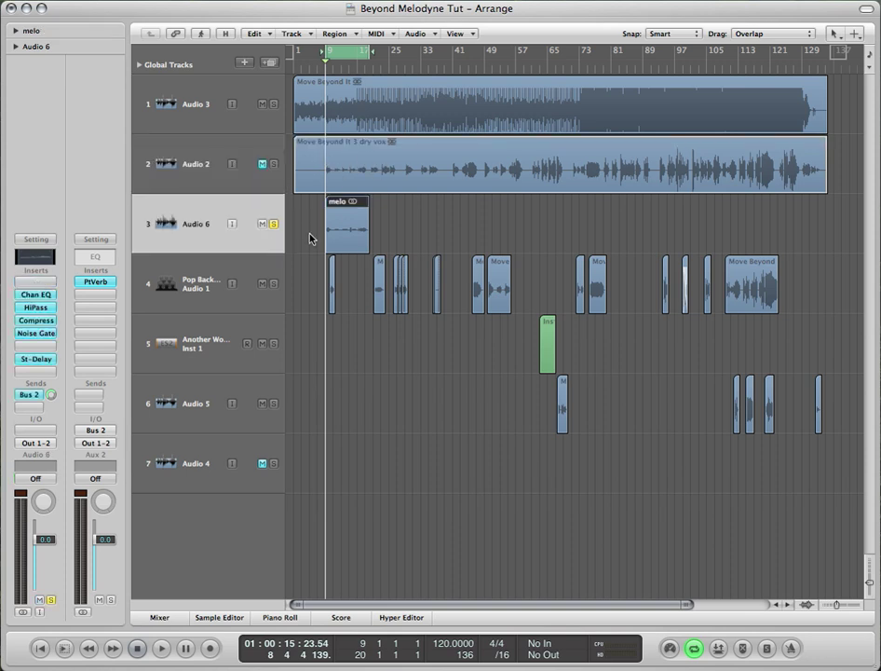